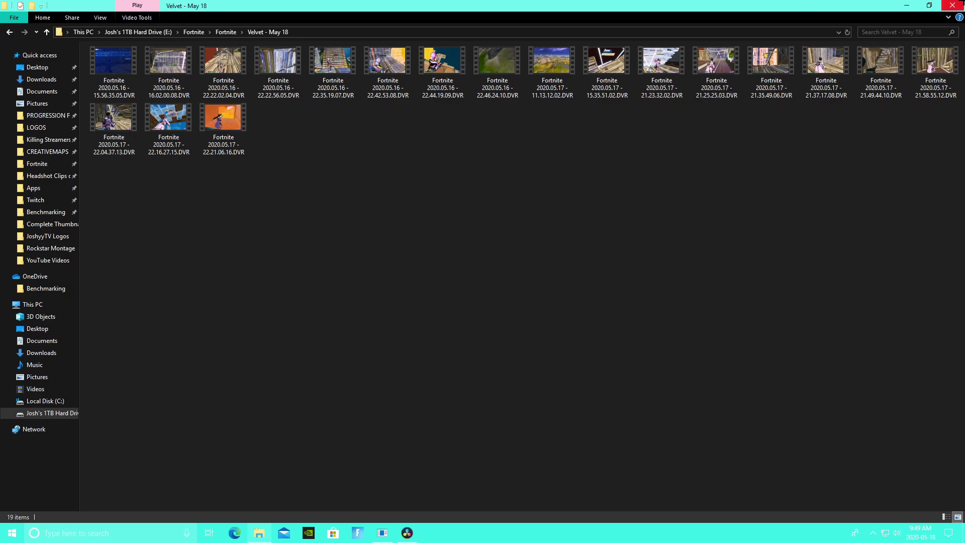
# Switch from the file window to the DaVinci Resolve project manager and open the Untitled Project.
pyautogui.click(929, 5)
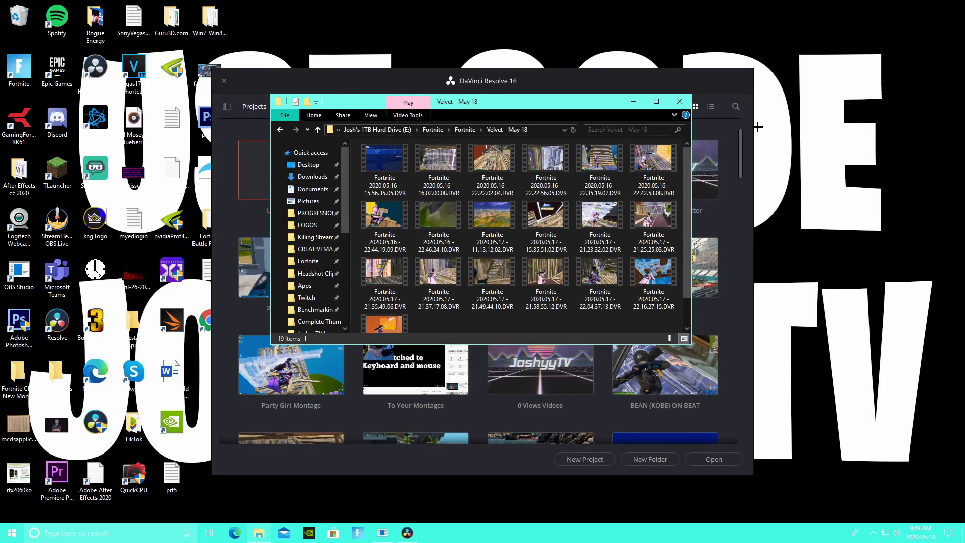
pyautogui.click(737, 211)
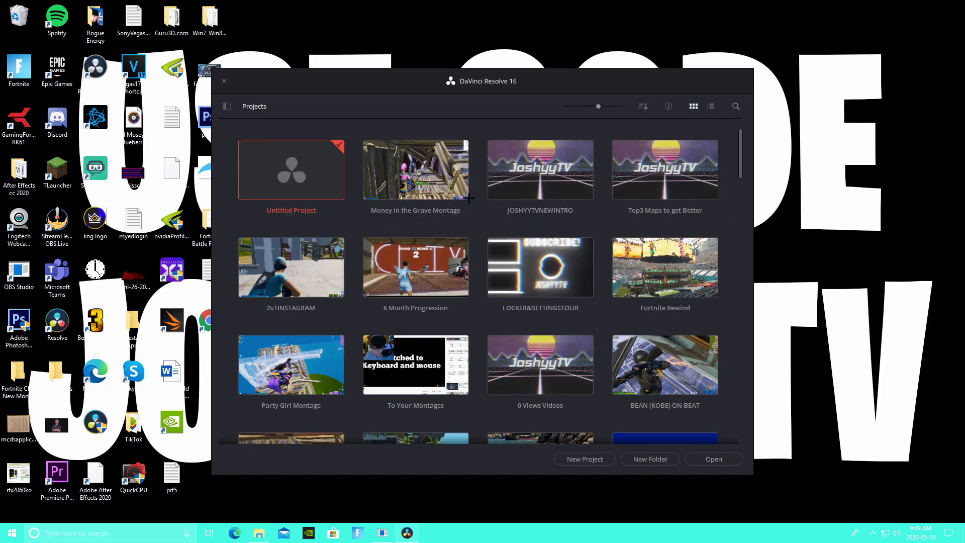
pyautogui.doubleClick(295, 186)
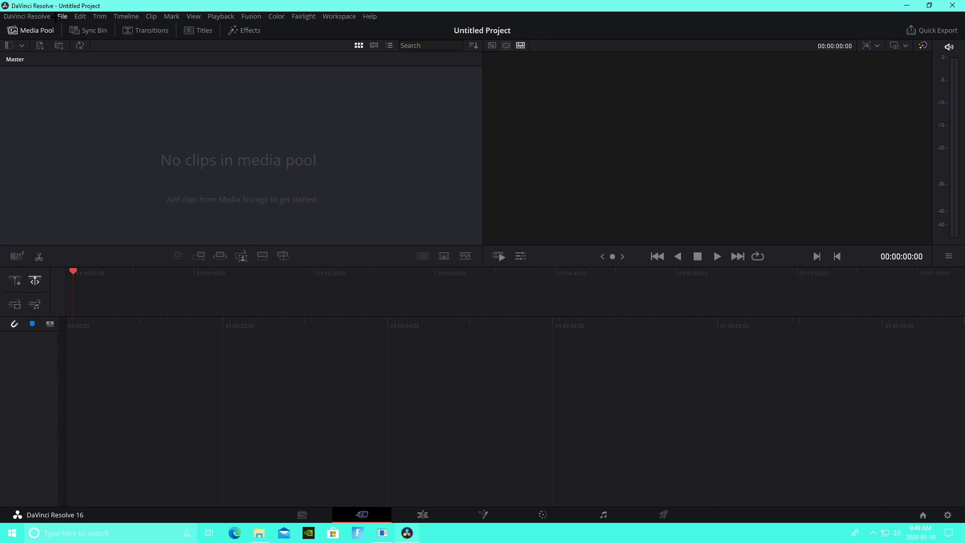
# Set the project's timeline frame rate to 60 frames per second, adjust the playback frame rate to match, and save the settings.
pyautogui.click(62, 16)
pyautogui.click(113, 240)
pyautogui.click(470, 182)
pyautogui.click(460, 297)
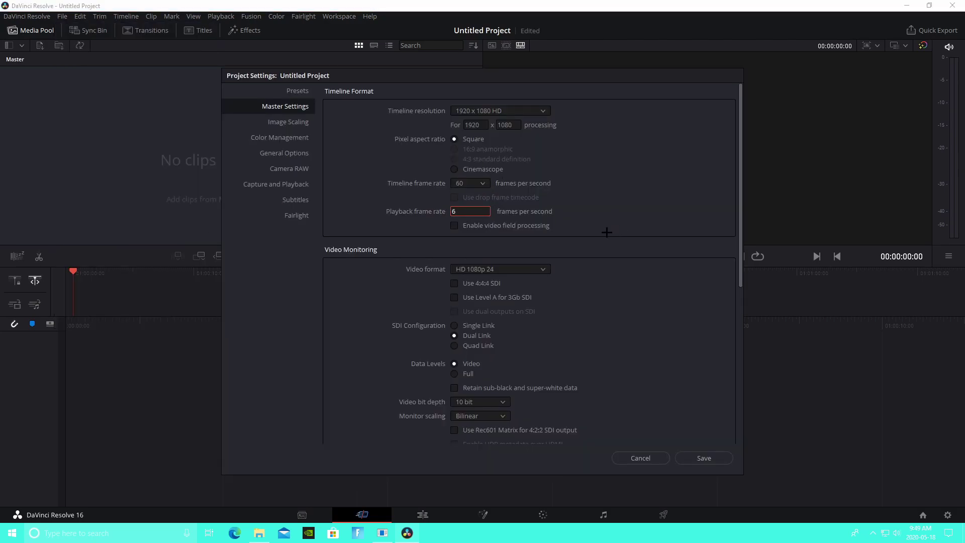
pyautogui.click(703, 458)
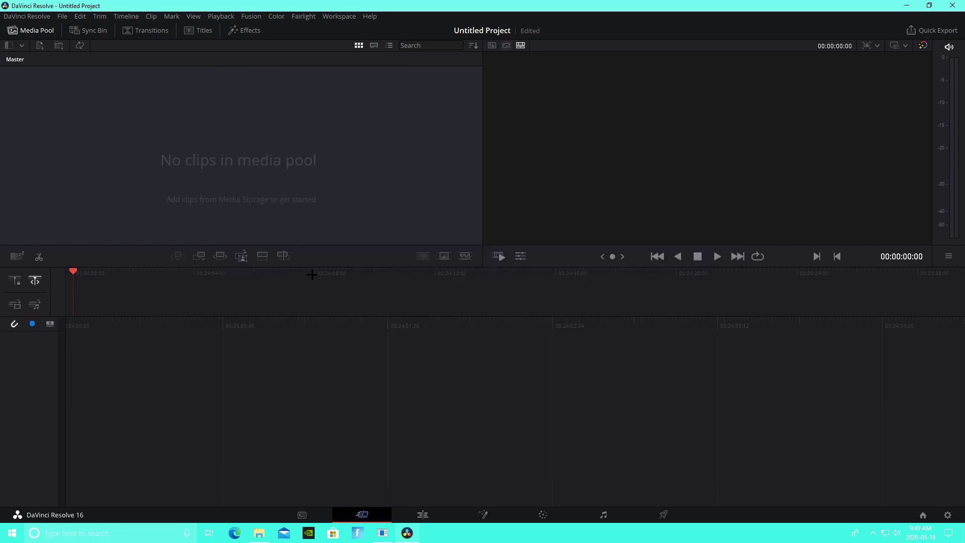
# Import all the Fortnite gameplay clips from the "Velvet - May 18" folder into the media pool.
pyautogui.click(257, 533)
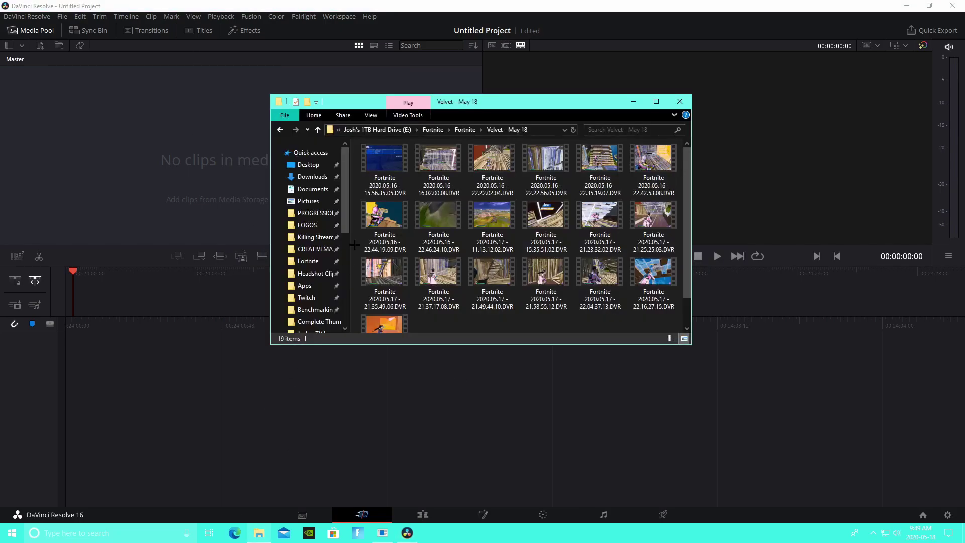
pyautogui.click(308, 261)
pyautogui.click(378, 183)
pyautogui.doubleClick(391, 179)
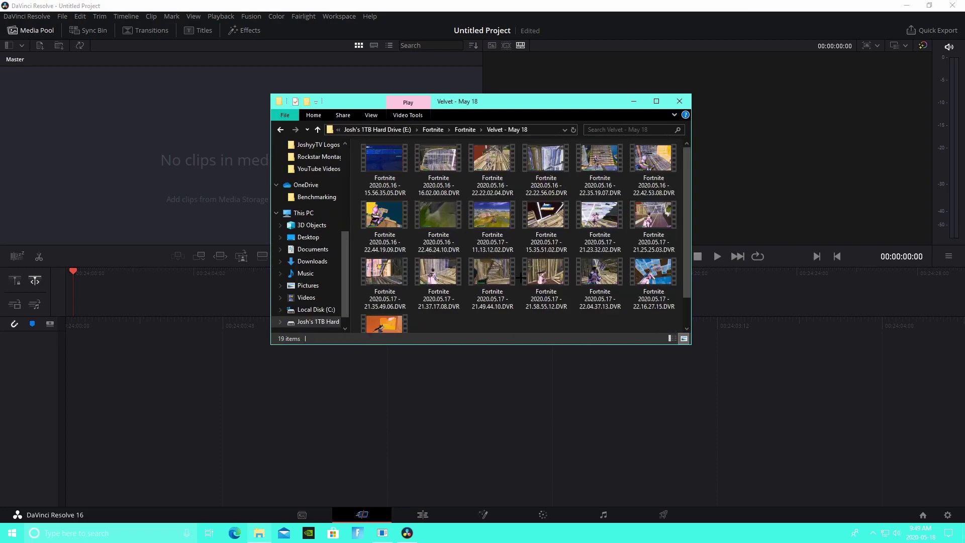
pyautogui.moveTo(485, 328); pyautogui.dragTo(523, 328)
pyautogui.moveTo(655, 328); pyautogui.dragTo(208, 150)
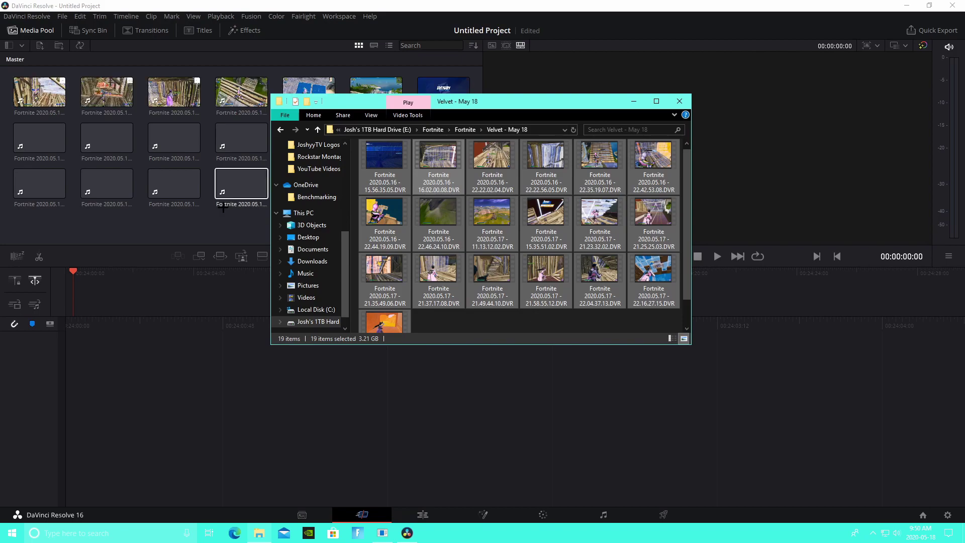
# Import the NEWINTROJOSHYYTV clip from the INTRO-OUTRO MATERIAL folder in YouTube Videos into the media pool.
pyautogui.scroll(-1, 324, 259)
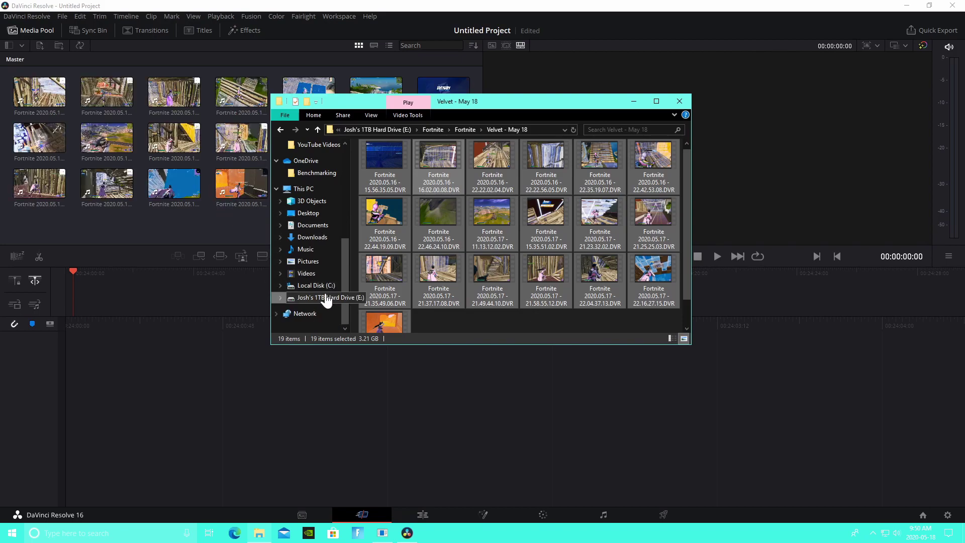
pyautogui.click(320, 296)
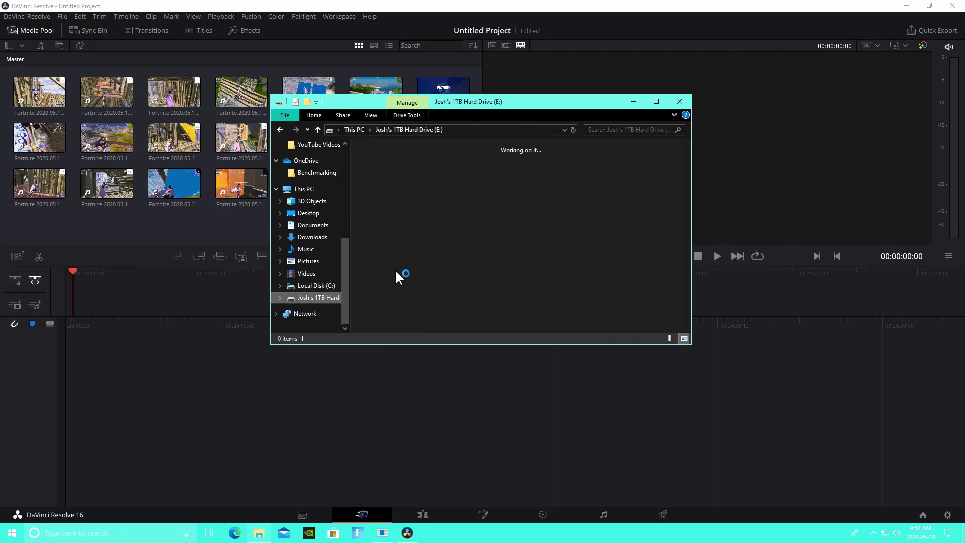
pyautogui.doubleClick(546, 296)
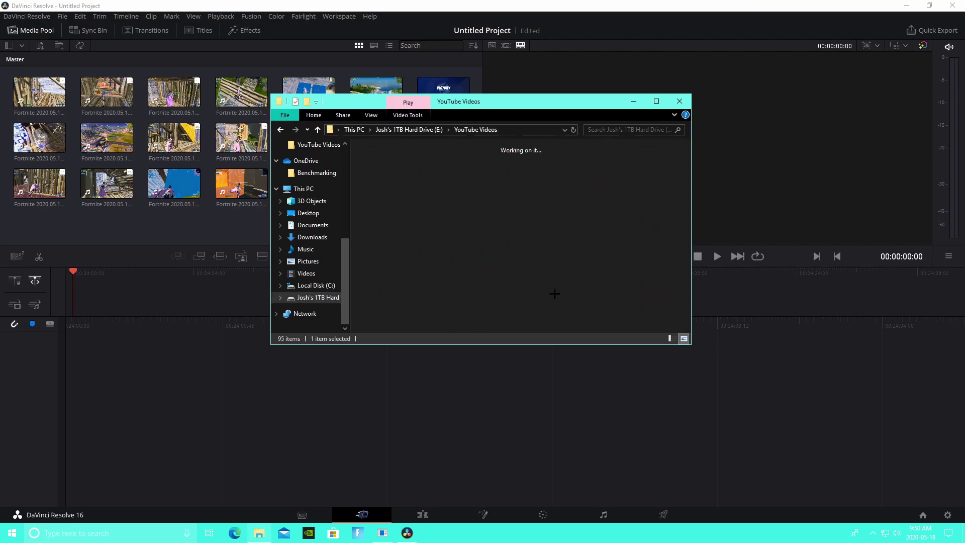
pyautogui.doubleClick(492, 173)
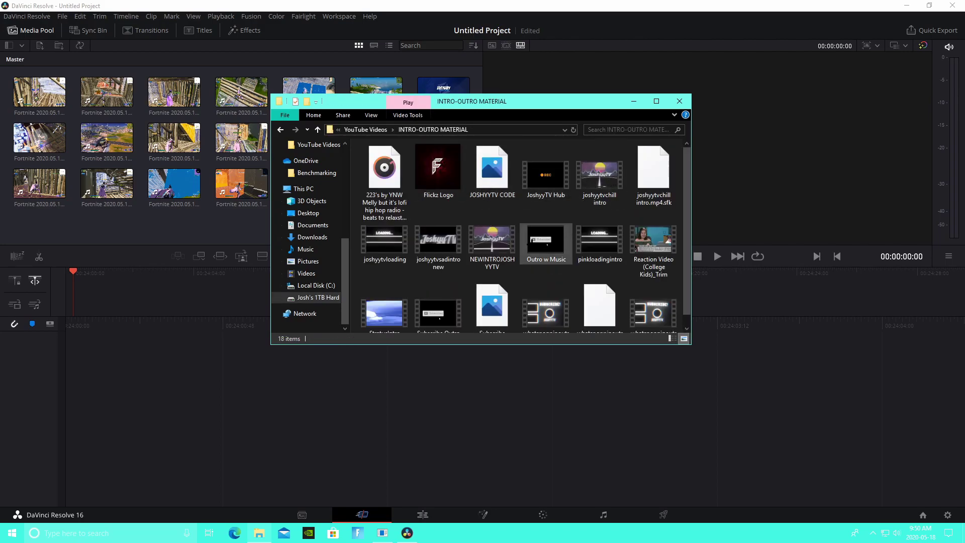
pyautogui.moveTo(492, 241); pyautogui.dragTo(207, 227)
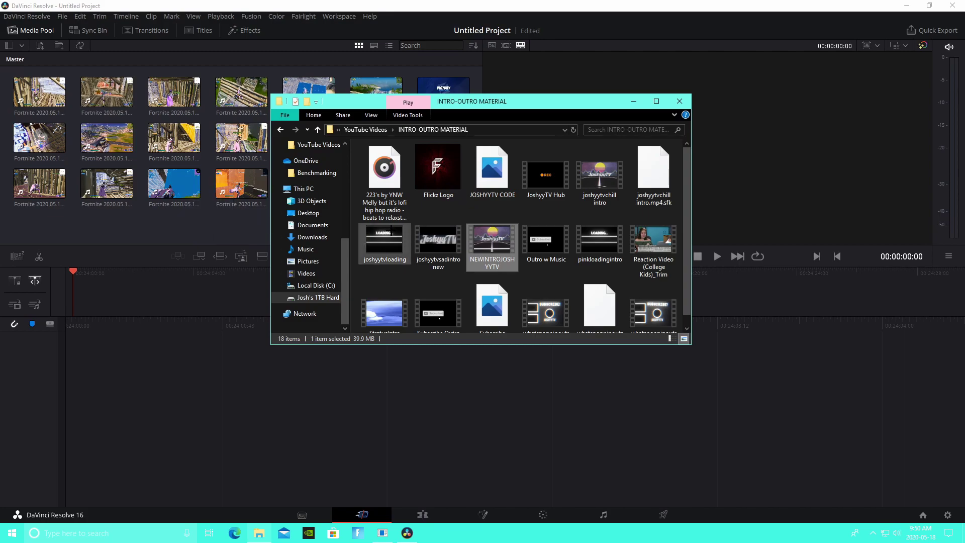
pyautogui.click(294, 217)
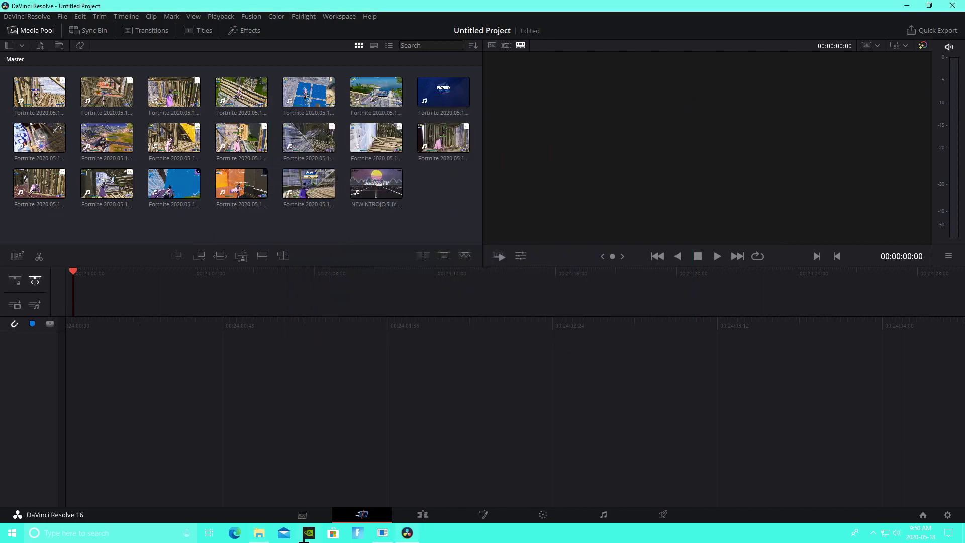
# Import the whatspoppinoutrotrim outro clip from the INTRO-OUTRO MATERIAL folder into the media pool.
pyautogui.click(259, 533)
pyautogui.scroll(-1, 527, 250)
pyautogui.moveTo(654, 302); pyautogui.dragTo(201, 220)
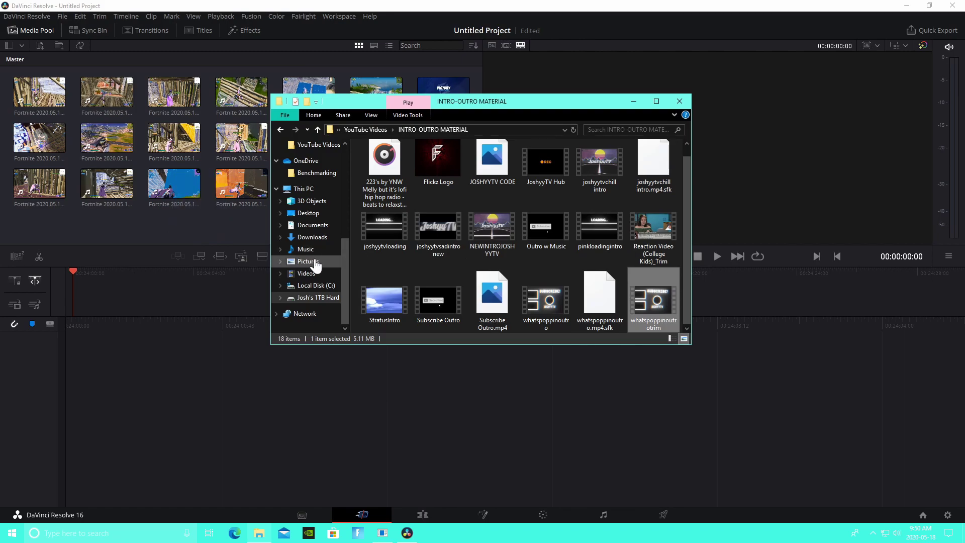
# Import the jungle clip from the Cinematics Fortnite folder inside YouTube Videos into the media pool.
pyautogui.click(312, 298)
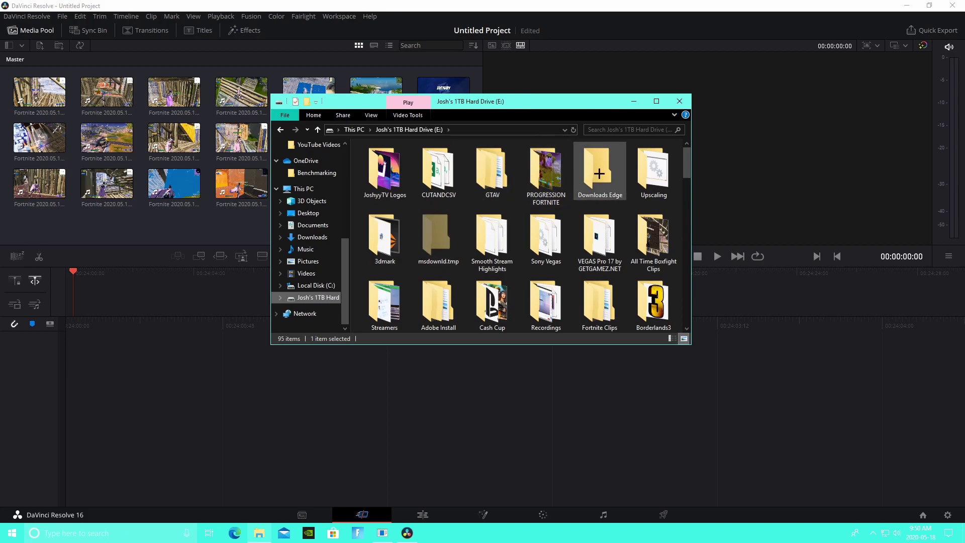
pyautogui.scroll(-3, 603, 257)
pyautogui.scroll(-1, 605, 258)
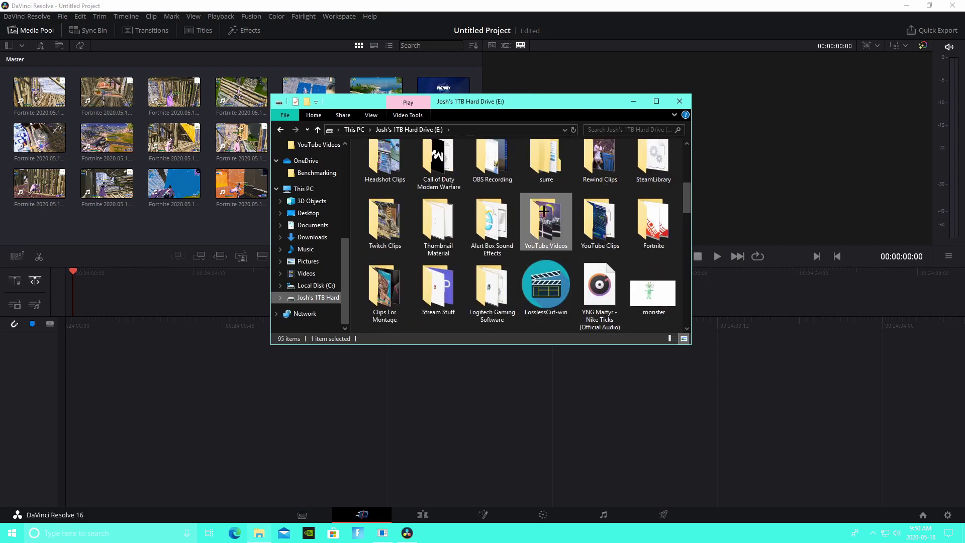
pyautogui.doubleClick(546, 224)
pyautogui.doubleClick(396, 185)
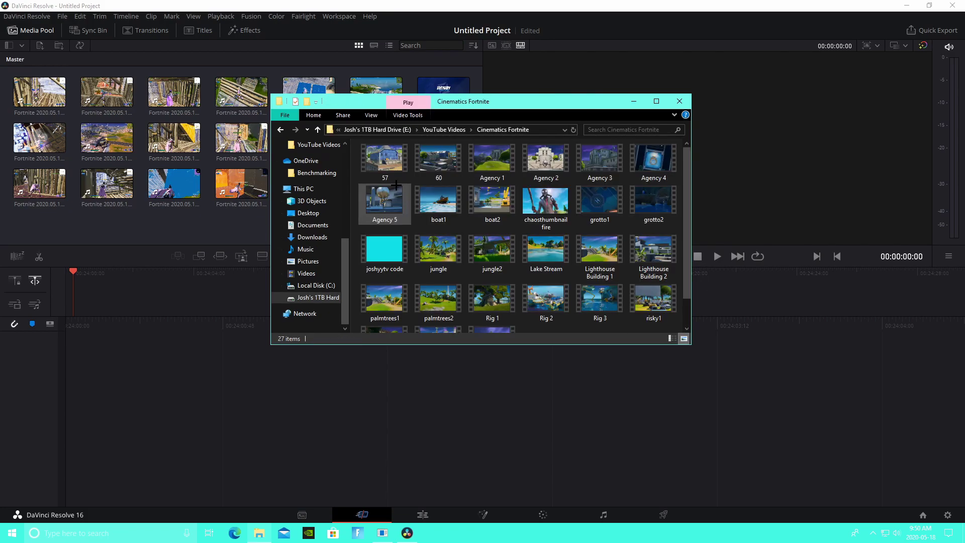
pyautogui.moveTo(443, 251); pyautogui.dragTo(203, 220)
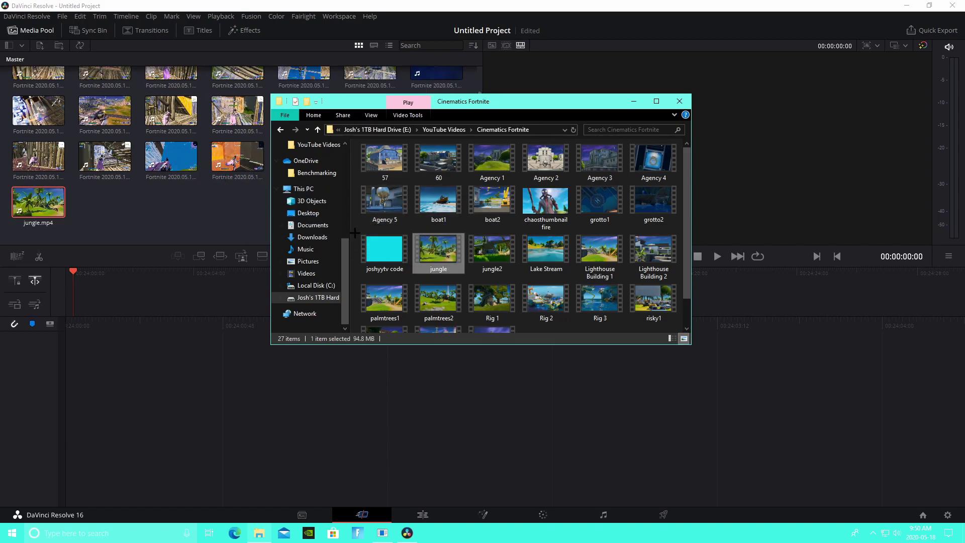
# Find the EGOVERT - VELVET! song in the Downloads folder and import it into the media pool.
pyautogui.click(312, 239)
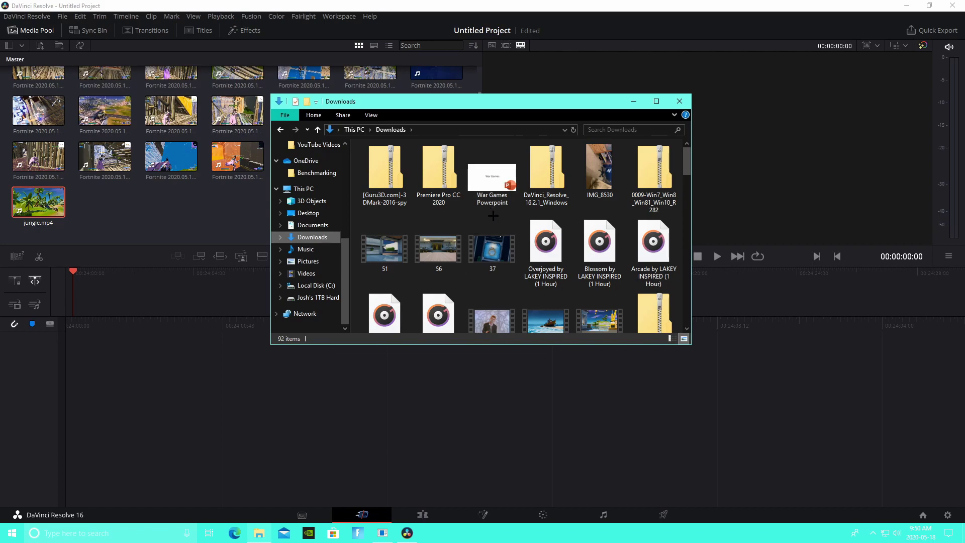
pyautogui.scroll(-1, 587, 255)
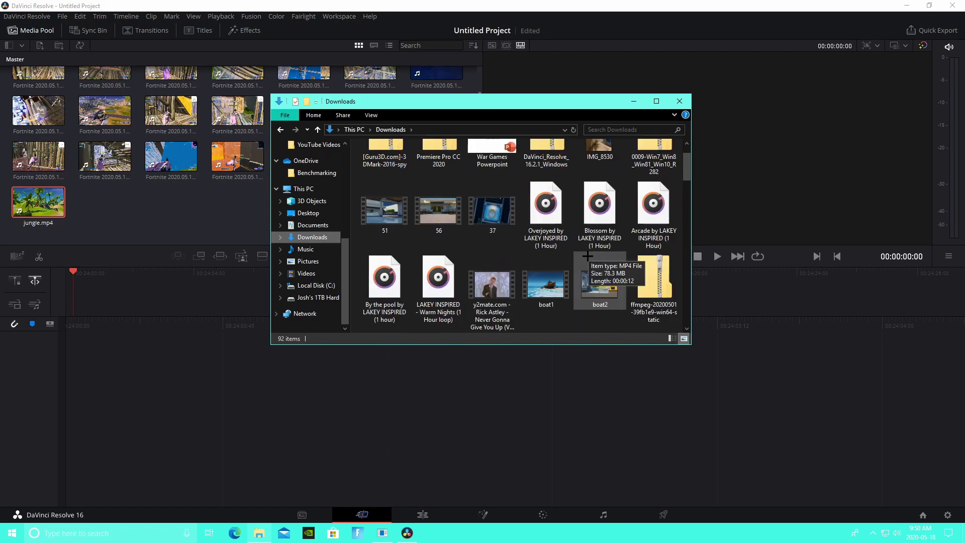
pyautogui.scroll(-2, 587, 256)
pyautogui.scroll(-2, 515, 265)
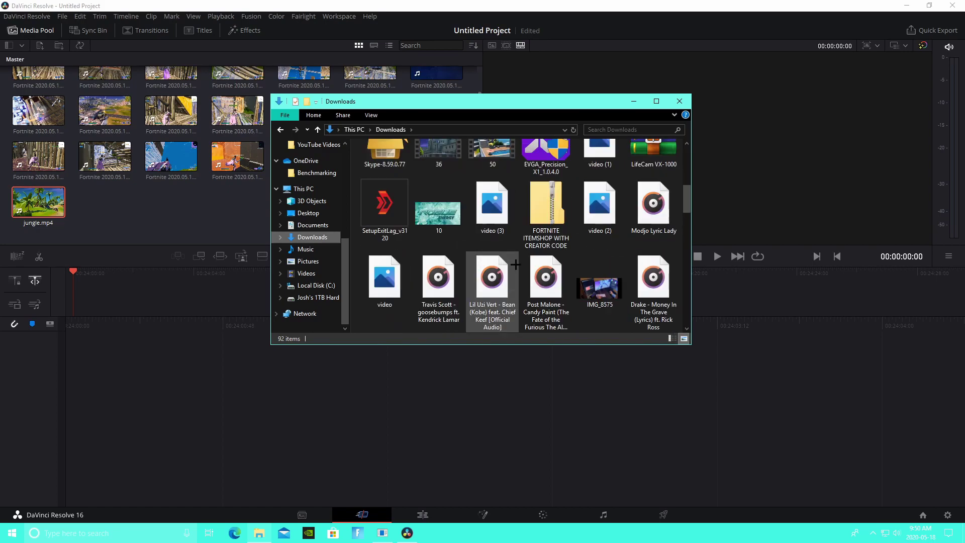
pyautogui.scroll(-2, 515, 265)
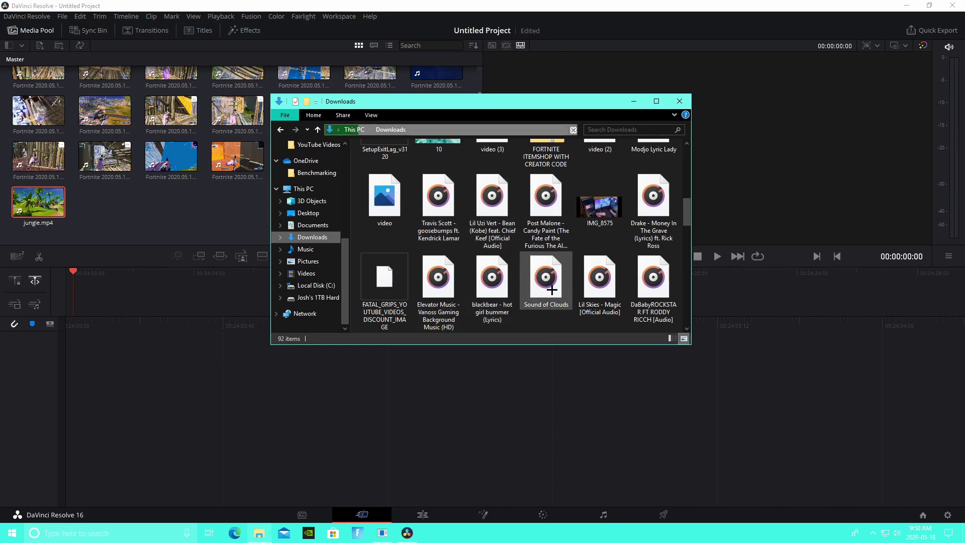
pyautogui.scroll(-3, 551, 290)
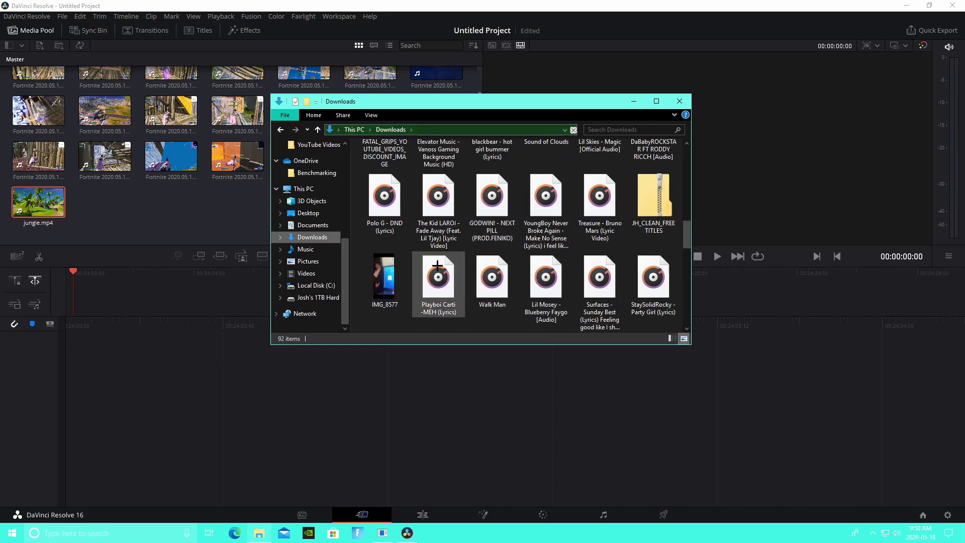
pyautogui.scroll(-1, 583, 294)
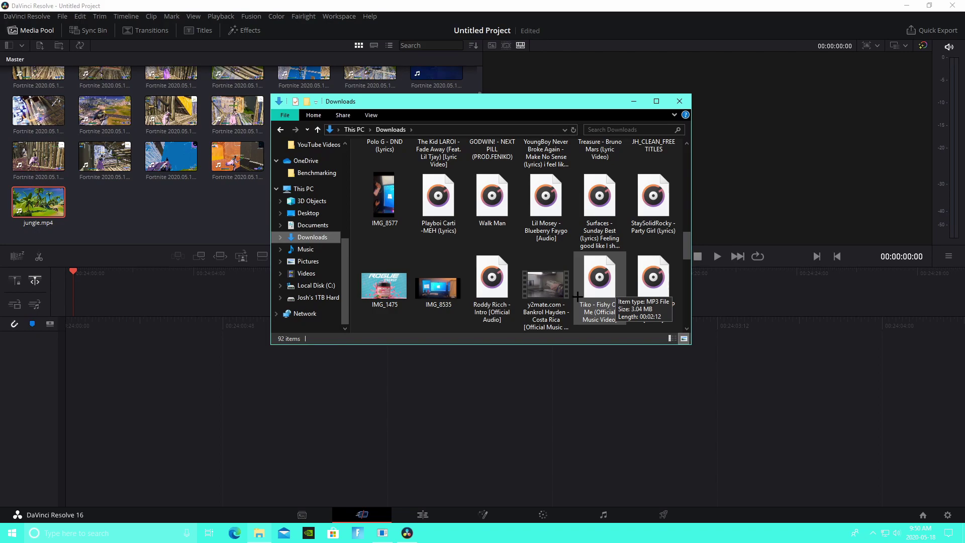
pyautogui.scroll(-1, 577, 296)
pyautogui.scroll(-1, 482, 291)
pyautogui.moveTo(384, 211); pyautogui.dragTo(108, 201)
# Save the project under the name "Velvet Montage".
pyautogui.click(243, 230)
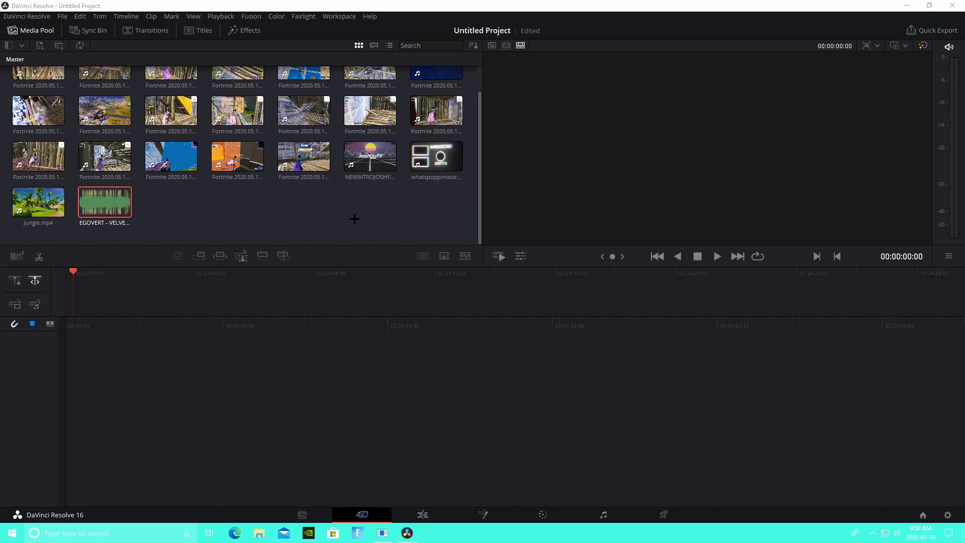
pyautogui.hotkey('ctrl', 's')
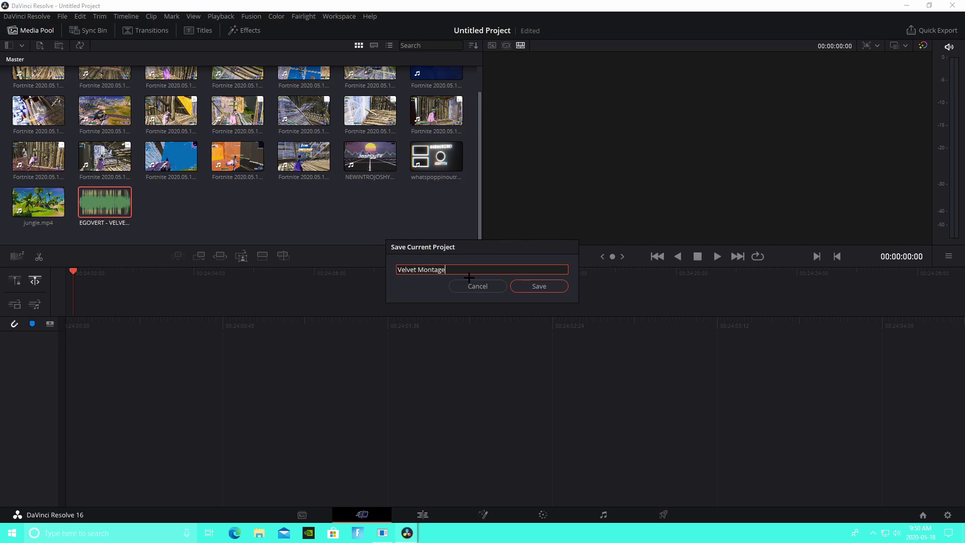
pyautogui.click(519, 284)
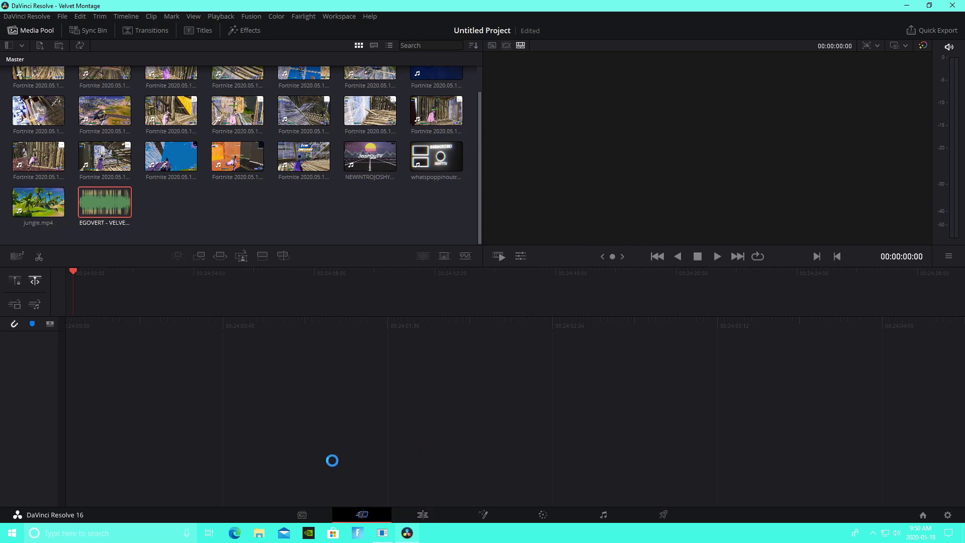
# On the Edit page, place the NEWINTROJOSHYYTV clip at the timeline's start and the EGOVERT - VELVET! song right after it on Audio 2.
pyautogui.click(423, 518)
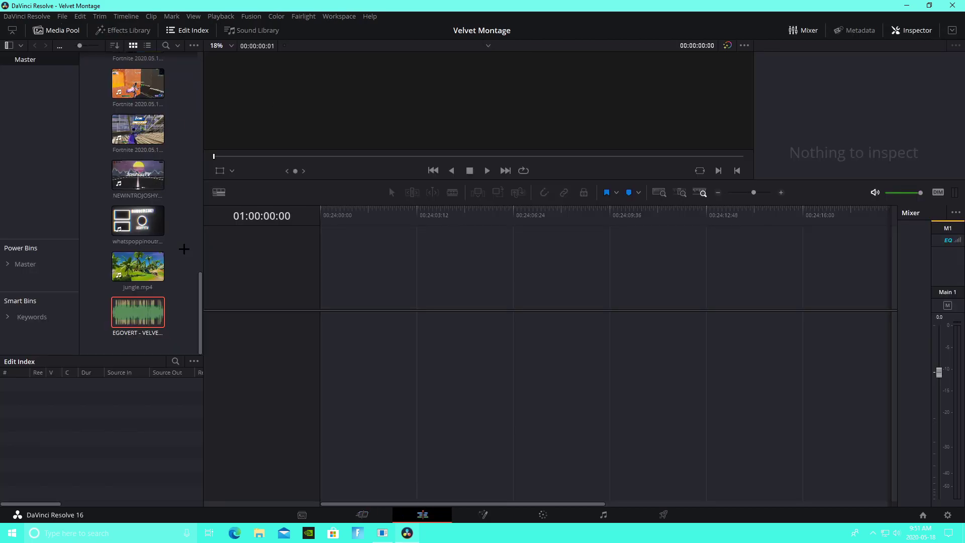
pyautogui.moveTo(137, 174); pyautogui.dragTo(325, 336)
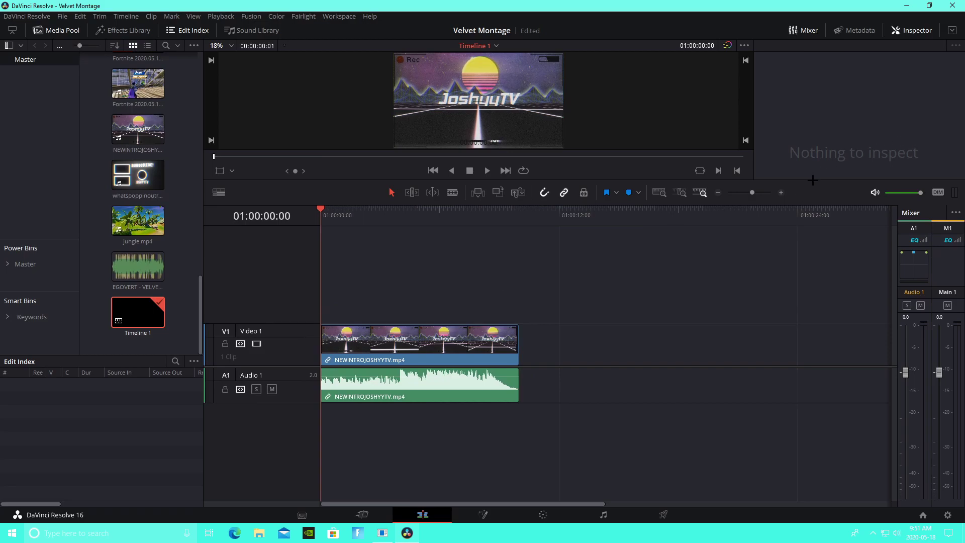
pyautogui.moveTo(752, 193); pyautogui.dragTo(746, 193)
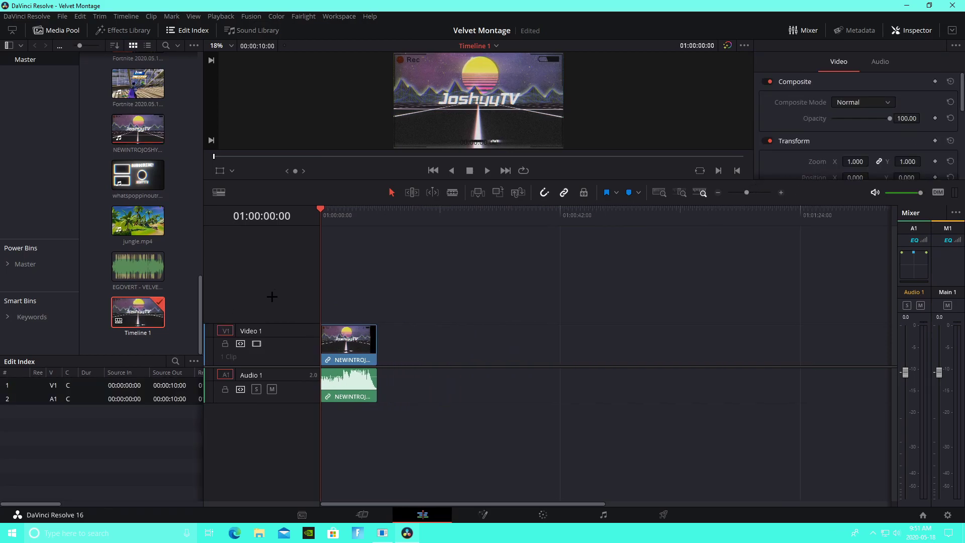
pyautogui.moveTo(138, 266); pyautogui.dragTo(382, 419)
# Play the song to find its end point, split it at 01:01:07:28 on Audio 2 and cut away the remainder.
pyautogui.moveTo(614, 215); pyautogui.dragTo(676, 222)
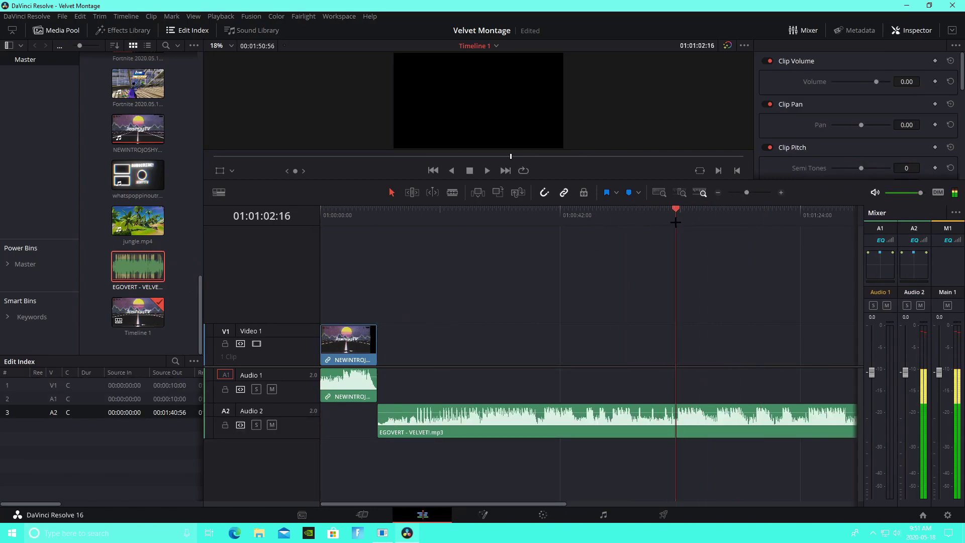
pyautogui.press('space')
pyautogui.moveTo(746, 192); pyautogui.dragTo(744, 192)
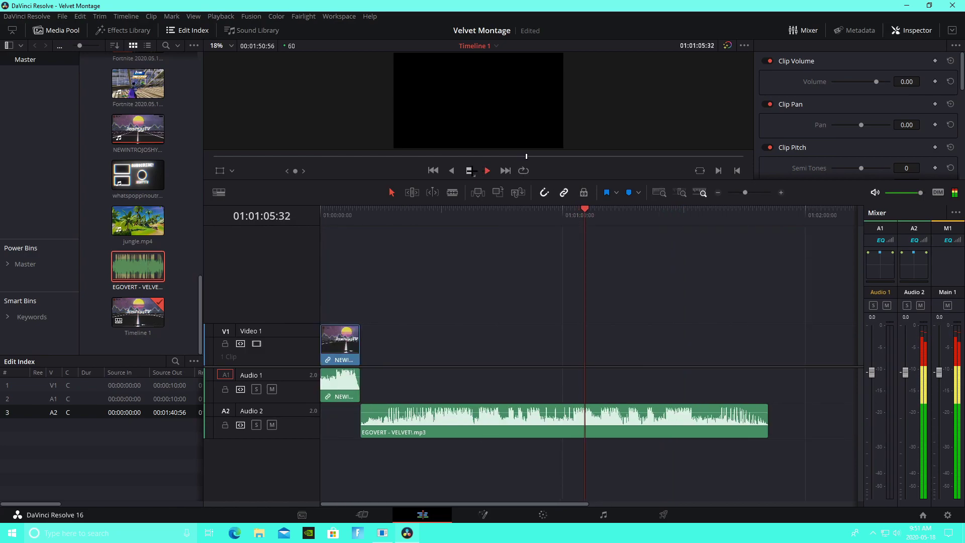
pyautogui.click(469, 171)
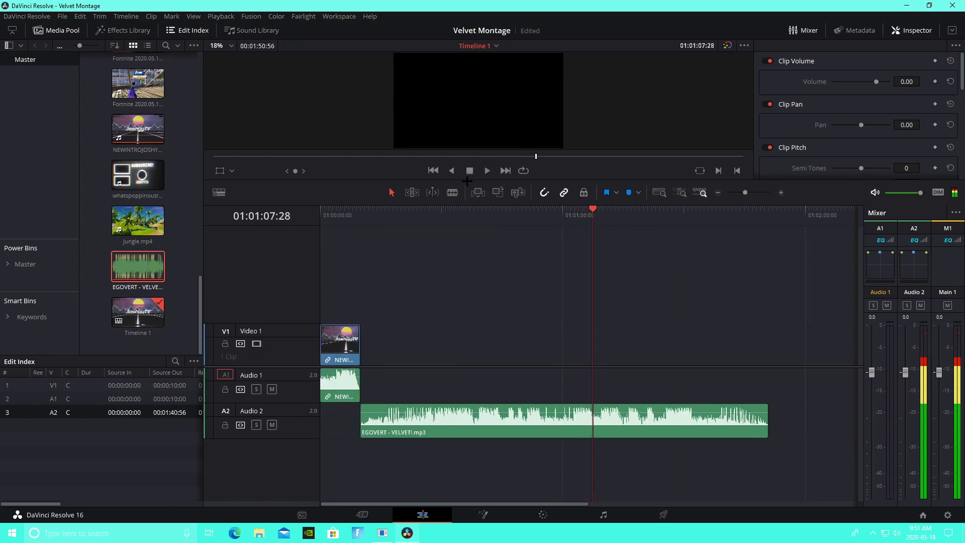
pyautogui.press('b')
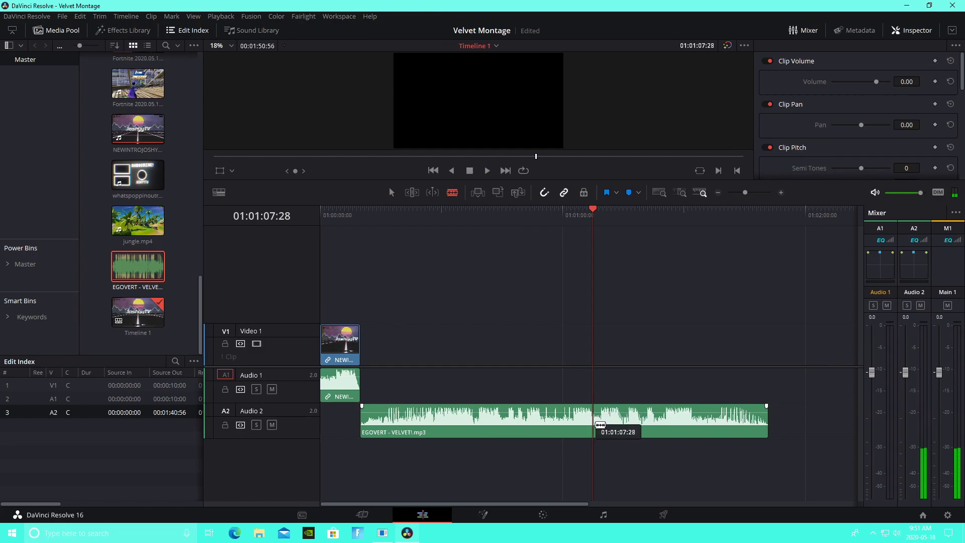
pyautogui.click(599, 424)
pyautogui.press('a')
pyautogui.rightClick(648, 426)
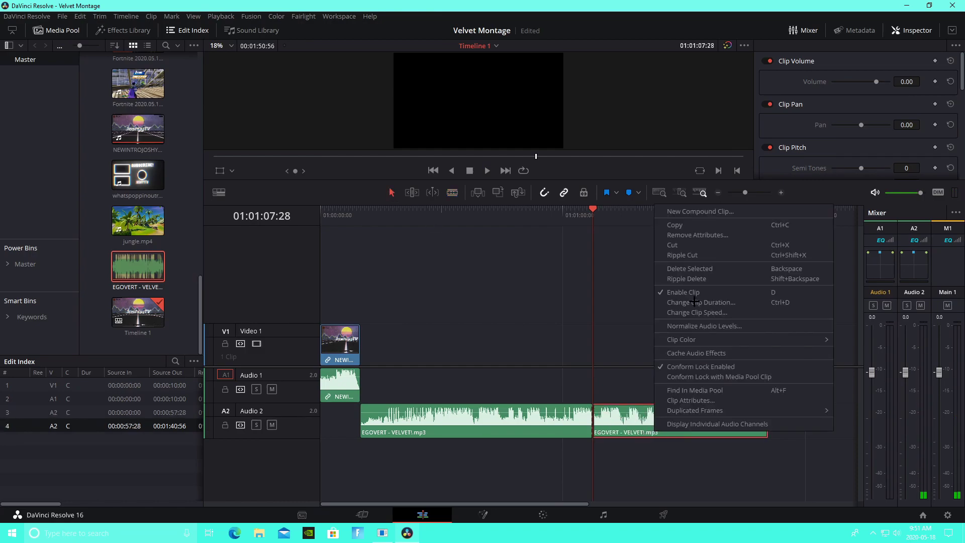
pyautogui.click(686, 245)
# Place the whatspoppin outro clip at the song's end and jungle.mp4 right after the intro, saving the project.
pyautogui.moveTo(746, 193); pyautogui.dragTo(745, 194)
pyautogui.moveTo(137, 175); pyautogui.dragTo(573, 366)
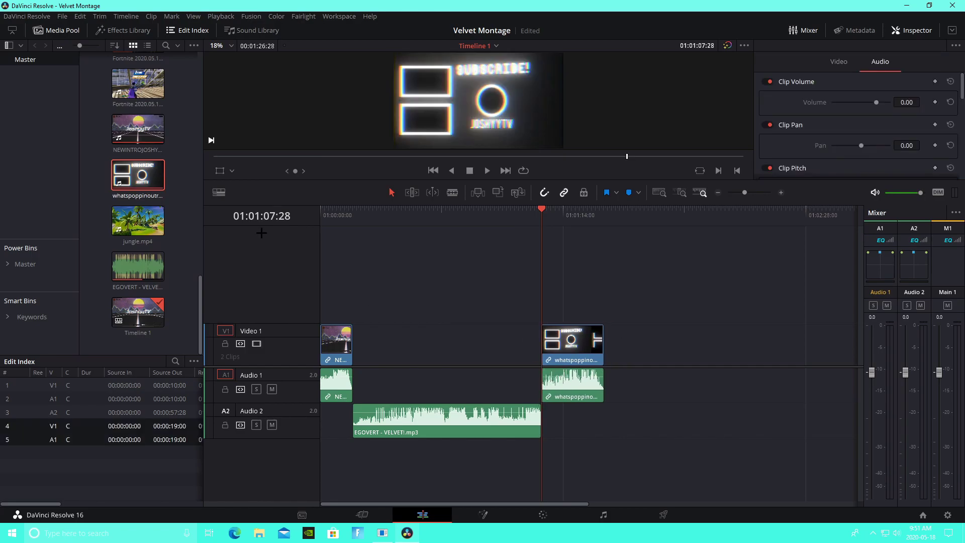
pyautogui.click(157, 229)
pyautogui.moveTo(389, 285); pyautogui.dragTo(432, 333)
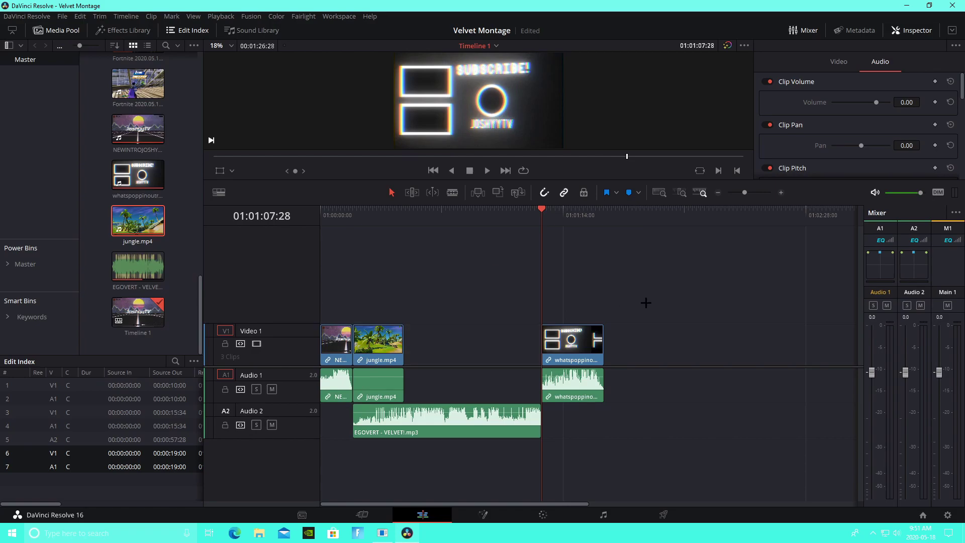
pyautogui.hotkey('ctrl', 's')
# Trim jungle.mp4 to start at source 00:00:11:38 directly after the intro, and play the song from 01:00:10:00 to find the drop.
pyautogui.moveTo(379, 349); pyautogui.dragTo(354, 348)
pyautogui.click(354, 210)
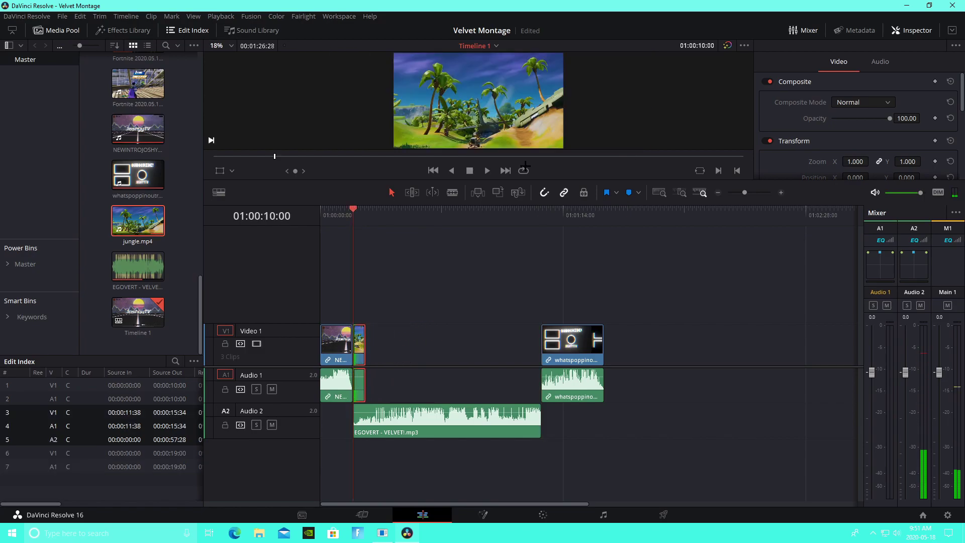
pyautogui.click(488, 170)
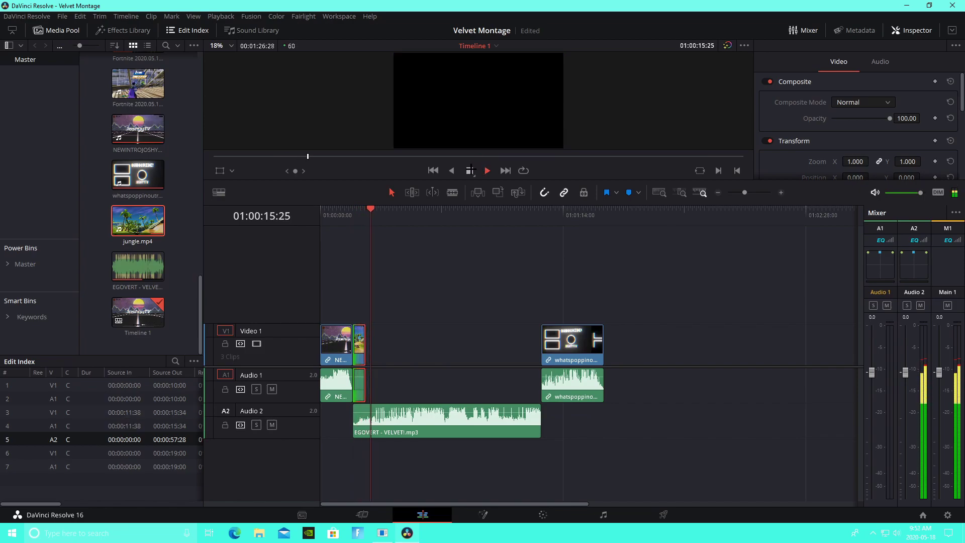
pyautogui.press('space')
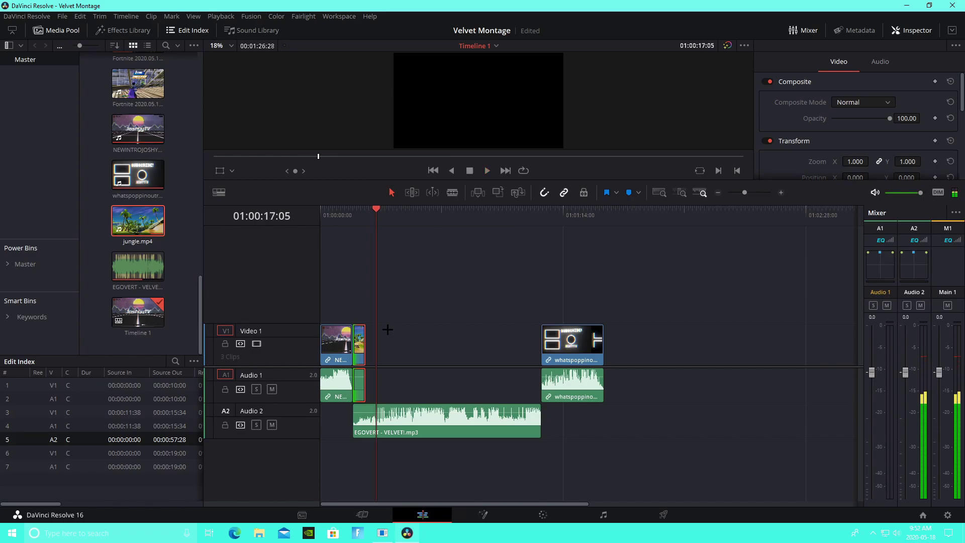
# Move jungle.mp4 to end at 01:00:17:05, extend its start back to the intro's end, and save the project.
pyautogui.moveTo(364, 345)
pyautogui.mouseDown()
pyautogui.moveTo(372, 352)
pyautogui.moveTo(364, 345)
pyautogui.mouseUp()
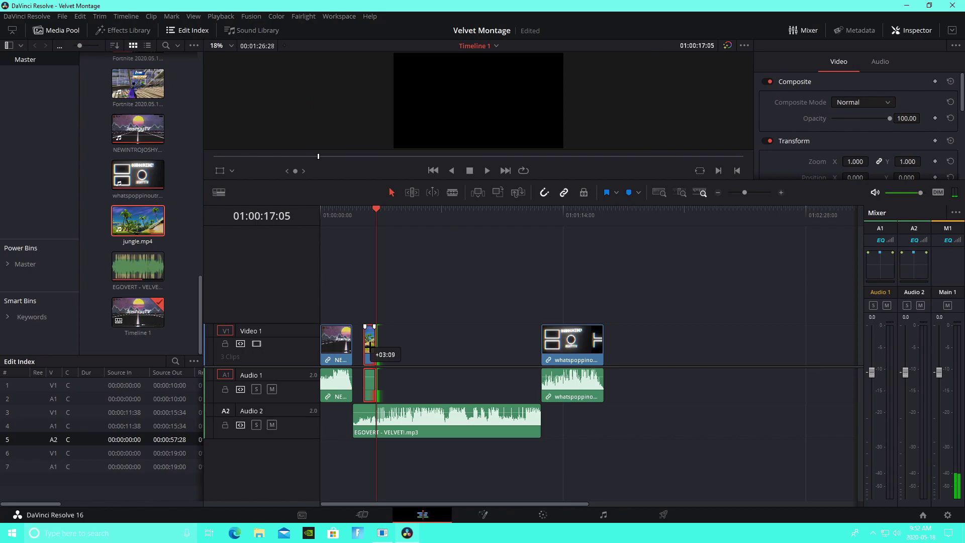
pyautogui.click(393, 335)
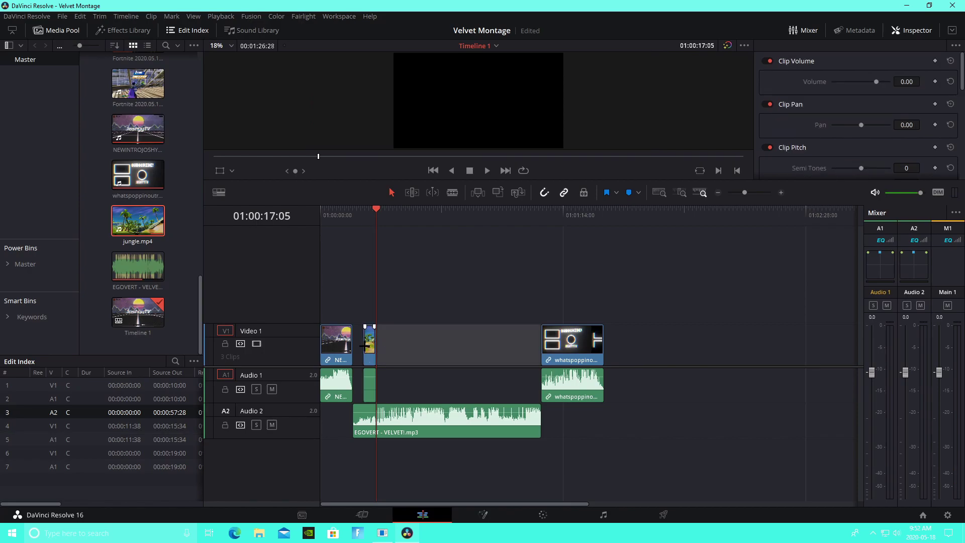
pyautogui.click(430, 277)
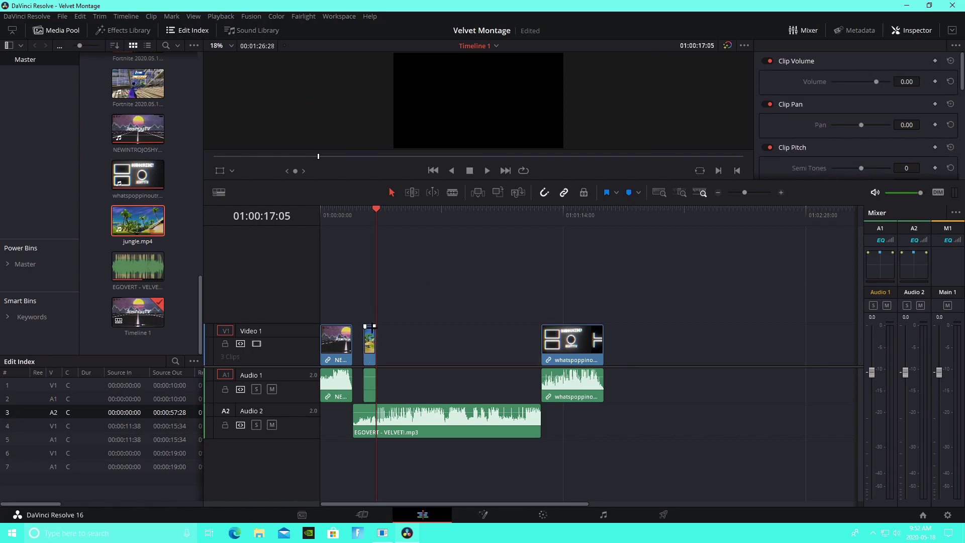
pyautogui.click(364, 350)
pyautogui.moveTo(746, 192); pyautogui.dragTo(753, 193)
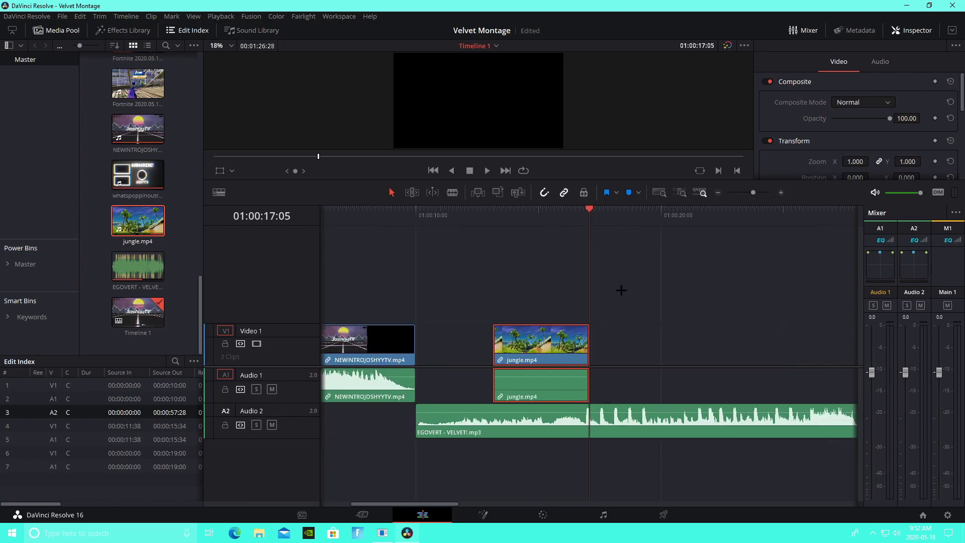
pyautogui.moveTo(492, 347); pyautogui.dragTo(416, 347)
pyautogui.click(420, 220)
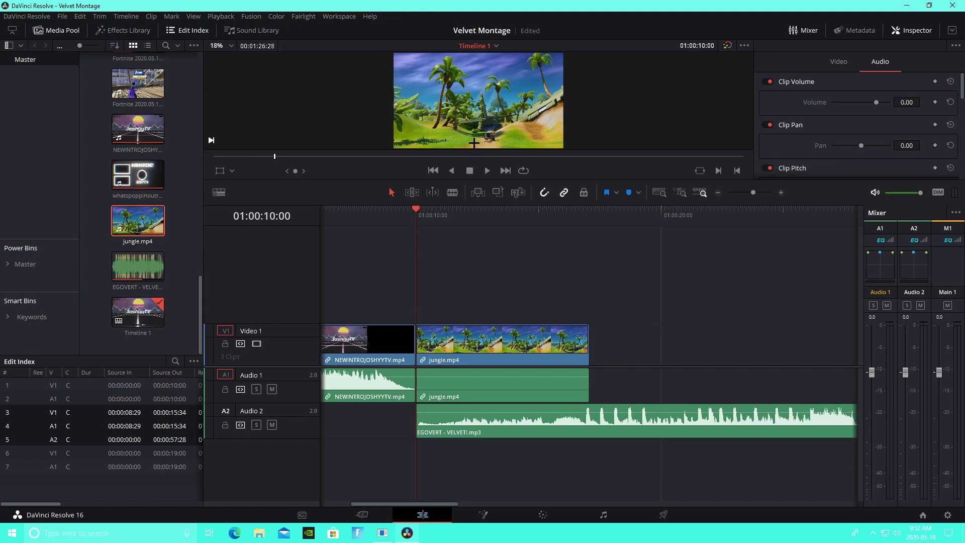
pyautogui.hotkey('ctrl', 's')
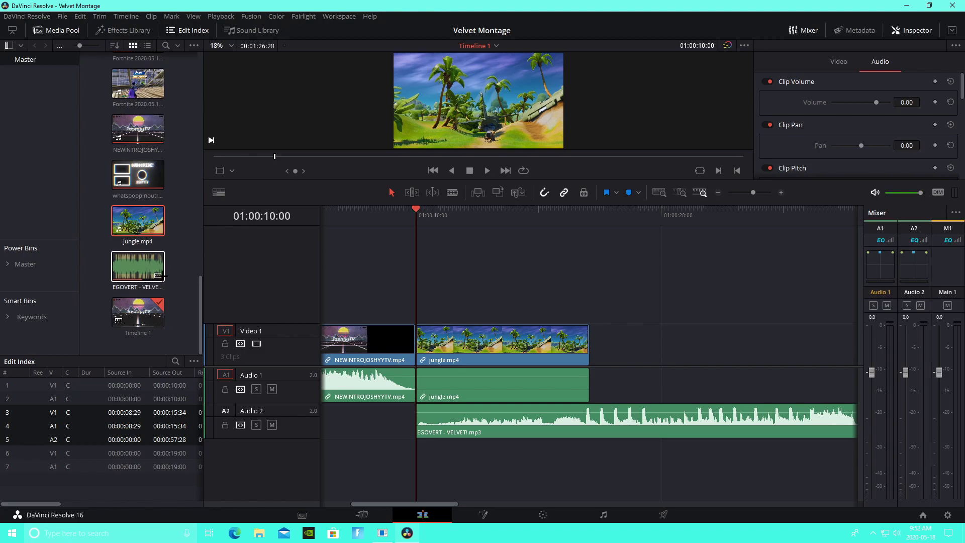
# Play across the end of jungle.mp4 and trim its end back to 01:00:16:16, ahead of the first strong beat.
pyautogui.scroll(15, 158, 277)
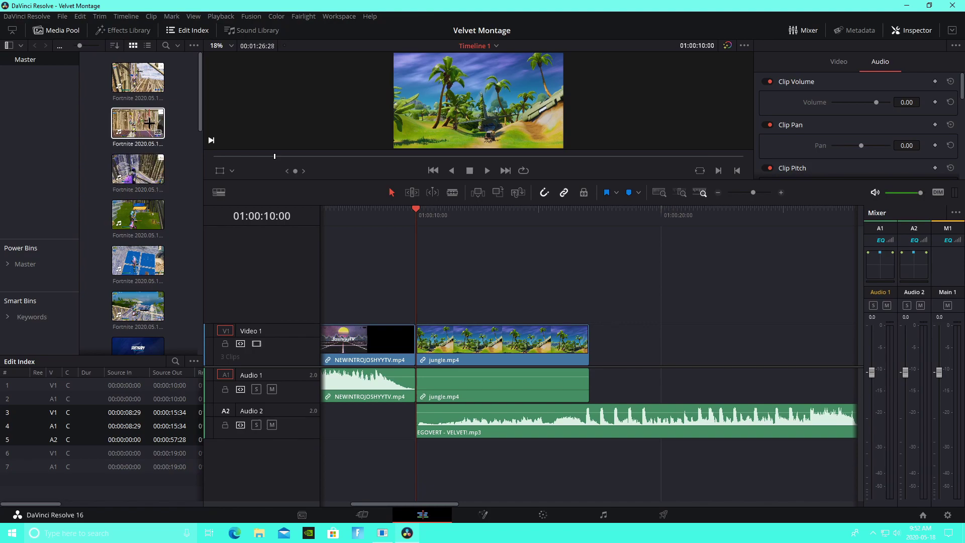
pyautogui.click(582, 219)
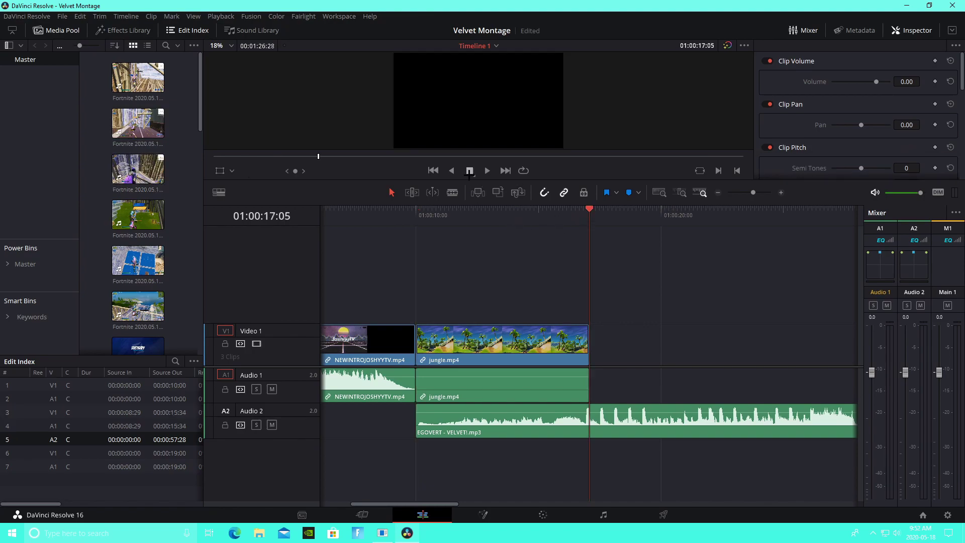
pyautogui.moveTo(556, 215); pyautogui.dragTo(519, 190)
pyautogui.click(489, 171)
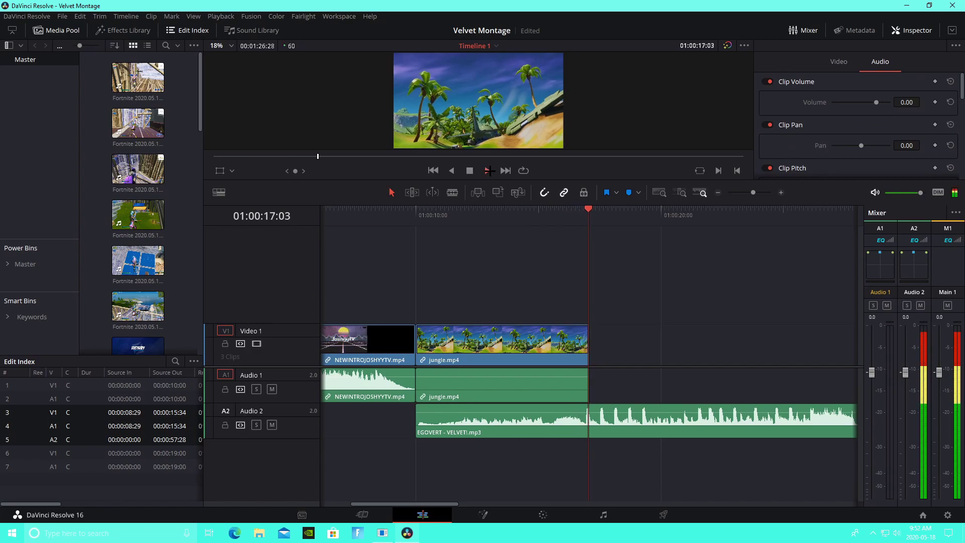
pyautogui.moveTo(593, 352); pyautogui.dragTo(571, 346)
pyautogui.click(514, 215)
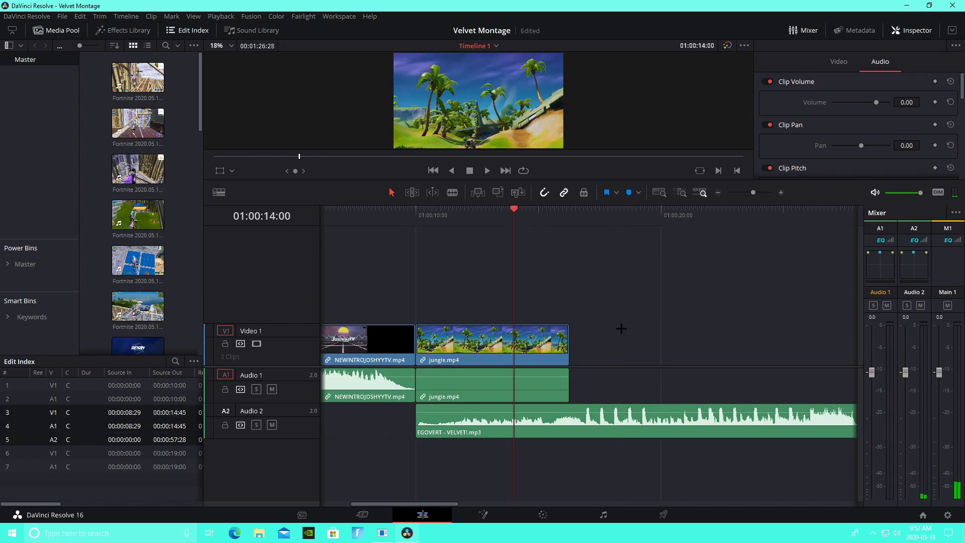
pyautogui.click(572, 216)
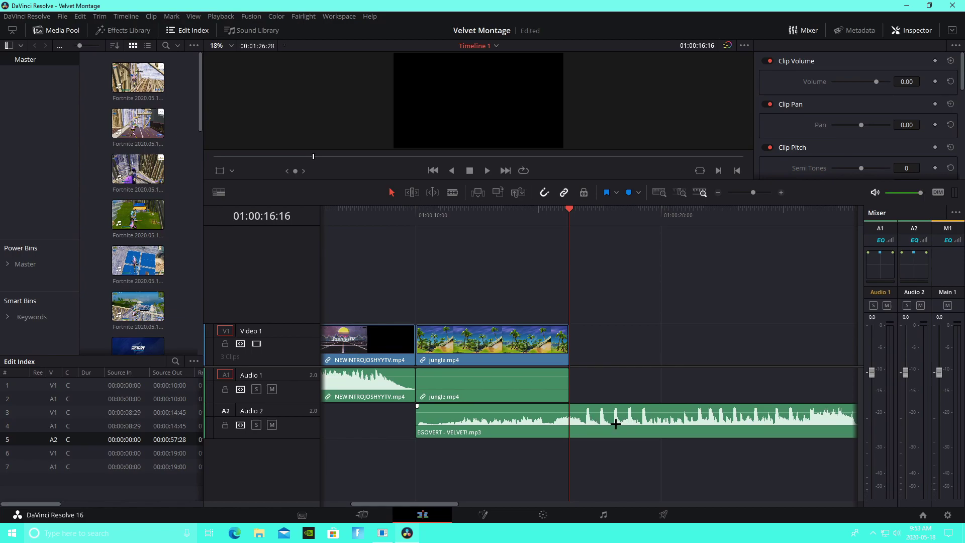
pyautogui.moveTo(577, 208); pyautogui.dragTo(420, 208)
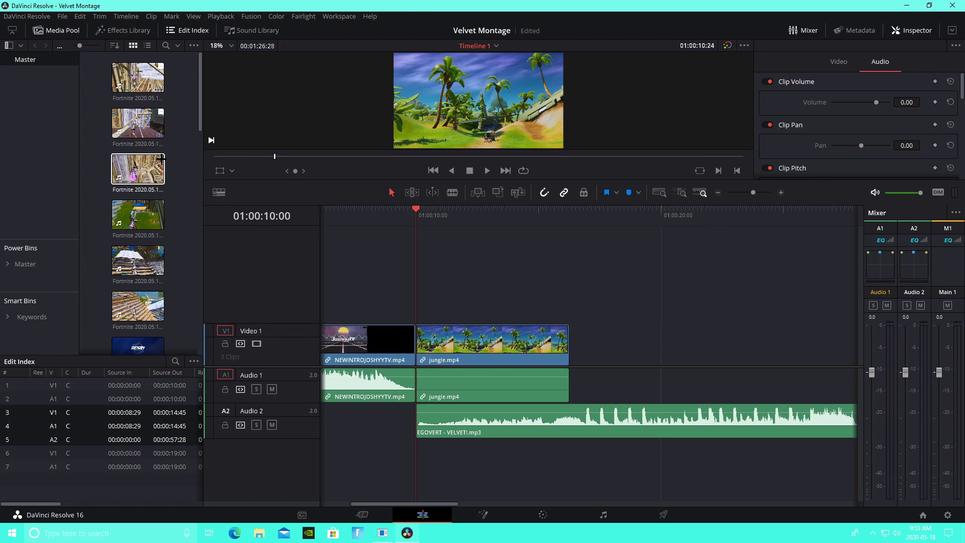
# Add the Fortnite 2020.05.16 - 16.02.00.08 clip after jungle.mp4 on Video 1 and split it at source 00:00:24:27.
pyautogui.moveTo(160, 158); pyautogui.dragTo(589, 346)
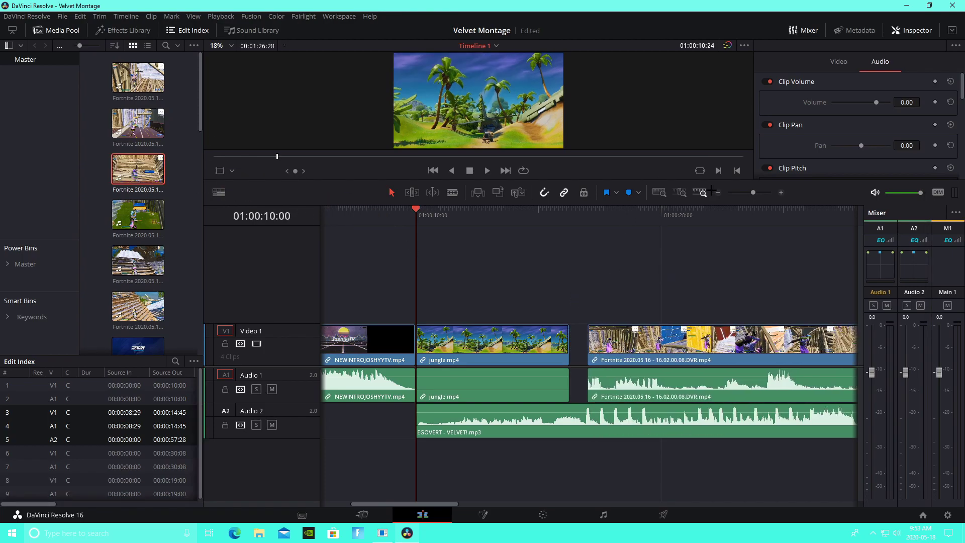
pyautogui.moveTo(751, 192); pyautogui.dragTo(744, 193)
pyautogui.moveTo(459, 219); pyautogui.dragTo(487, 216)
pyautogui.click(453, 192)
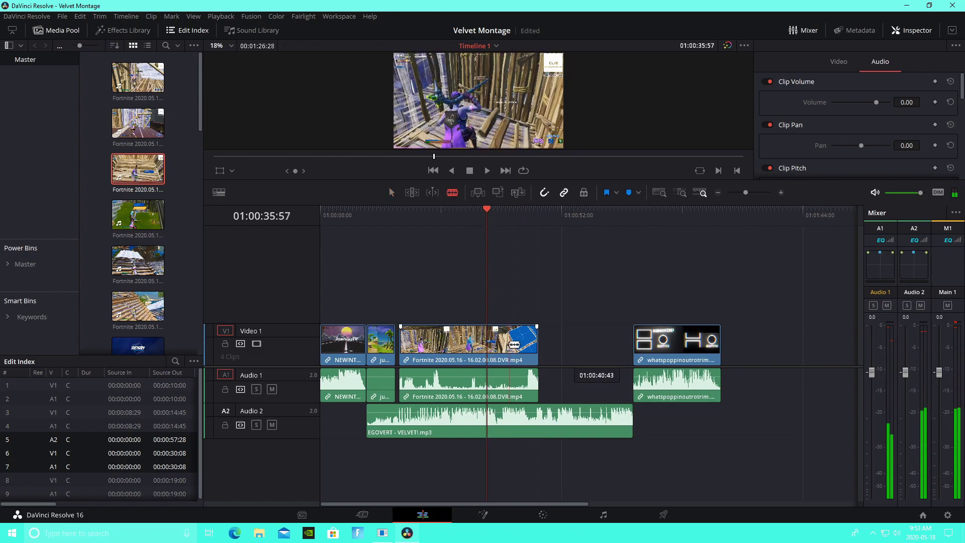
pyautogui.click(513, 344)
pyautogui.click(392, 192)
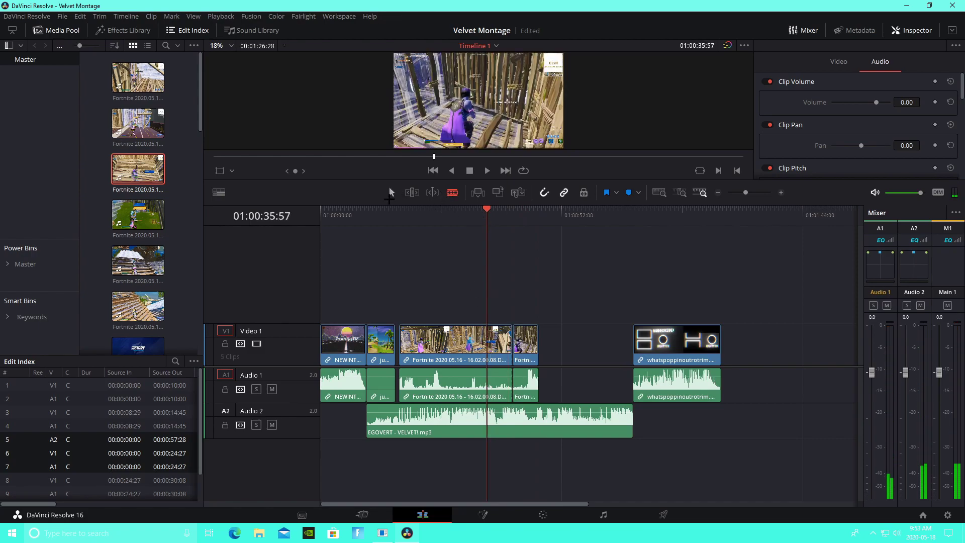
# Remove the Fortnite clip's first part and move the remaining part against the end of jungle.mp4.
pyautogui.rightClick(436, 341)
pyautogui.click(466, 91)
pyautogui.moveTo(523, 346); pyautogui.dragTo(412, 347)
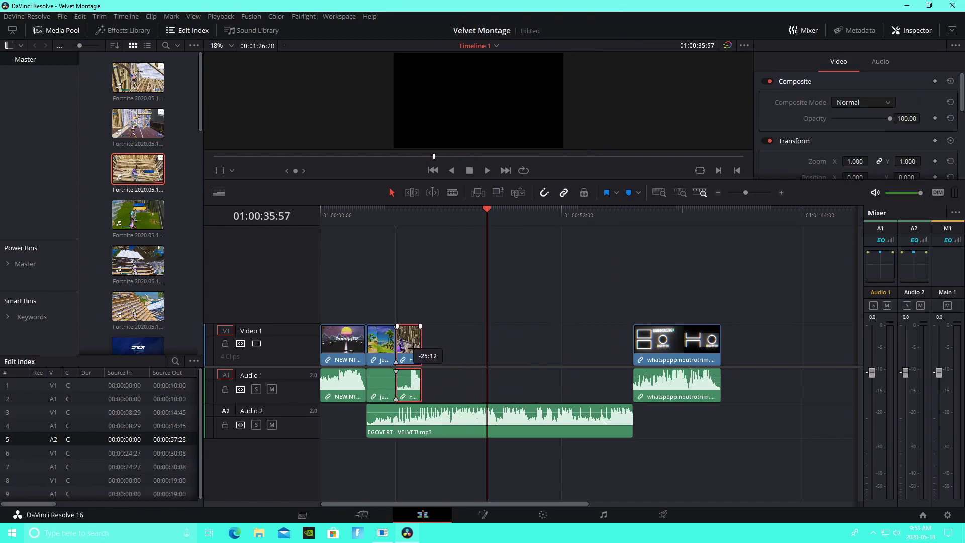
# Locate the gunshot near 01:00:19:25, trim the Fortnite clip's start to source 00:00:26:59 and move it back toward jungle.mp4.
pyautogui.moveTo(746, 192); pyautogui.dragTo(758, 193)
pyautogui.click(398, 216)
pyautogui.press('space')
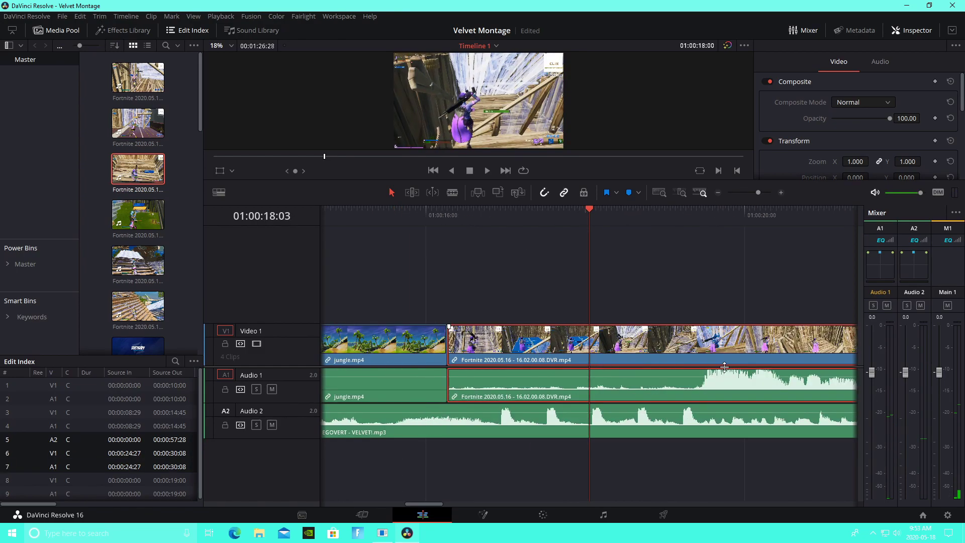
pyautogui.click(701, 218)
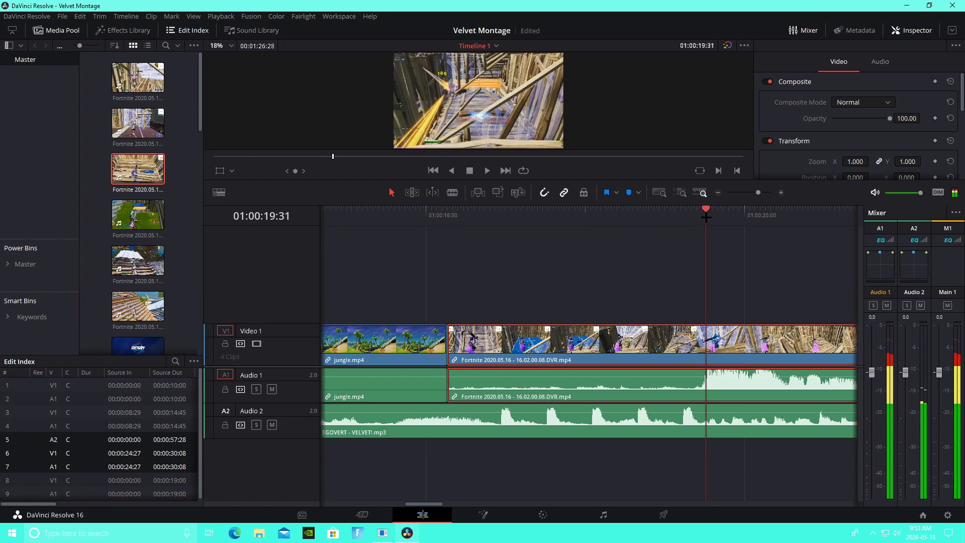
pyautogui.moveTo(721, 219); pyautogui.dragTo(698, 218)
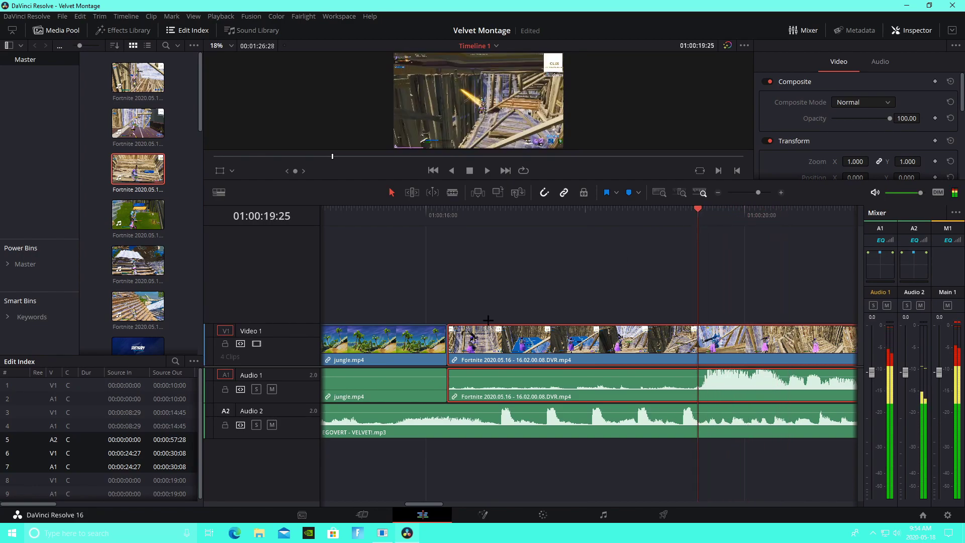
pyautogui.moveTo(449, 346); pyautogui.dragTo(706, 350)
pyautogui.moveTo(765, 347); pyautogui.dragTo(527, 347)
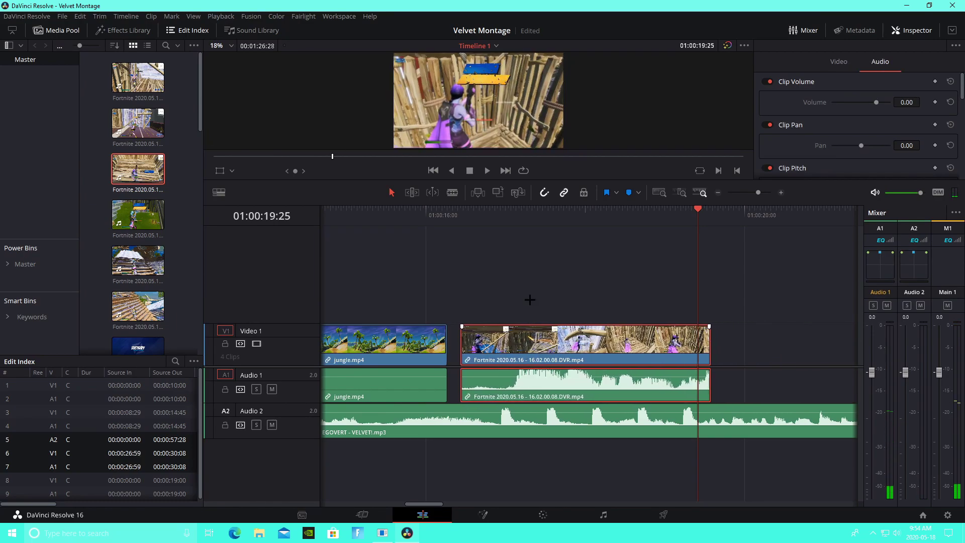
# Check the song's beat at 01:00:16:57, move the Fortnite clip flush against jungle.mp4's end, and save the project.
pyautogui.click(499, 210)
pyautogui.moveTo(499, 210); pyautogui.dragTo(501, 210)
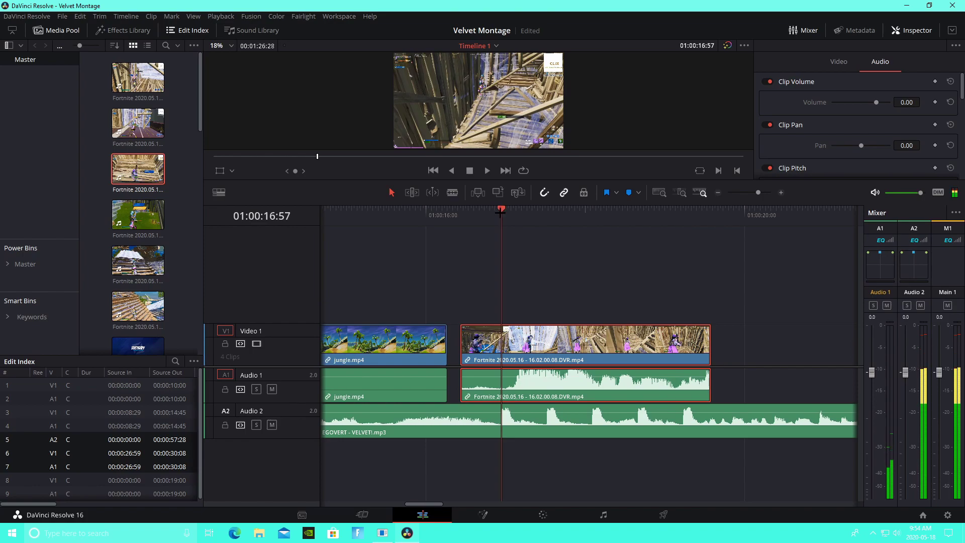
pyautogui.moveTo(539, 355); pyautogui.dragTo(531, 357)
pyautogui.click(408, 237)
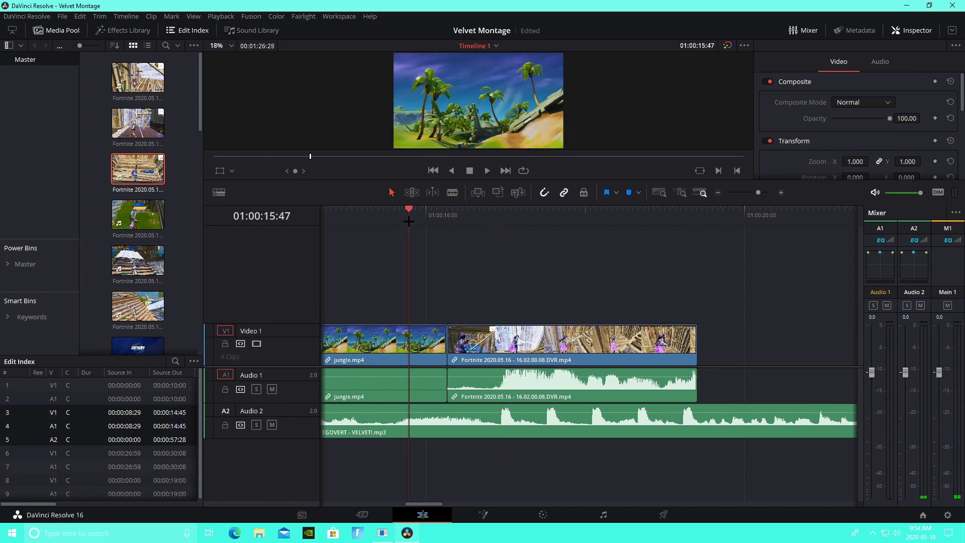
pyautogui.hotkey('ctrl', 's')
# Play the transition and adjust the Fortnite clip's start to source 00:00:27:02 so the gunshot meets the beat at 01:00:16:56.
pyautogui.click(488, 172)
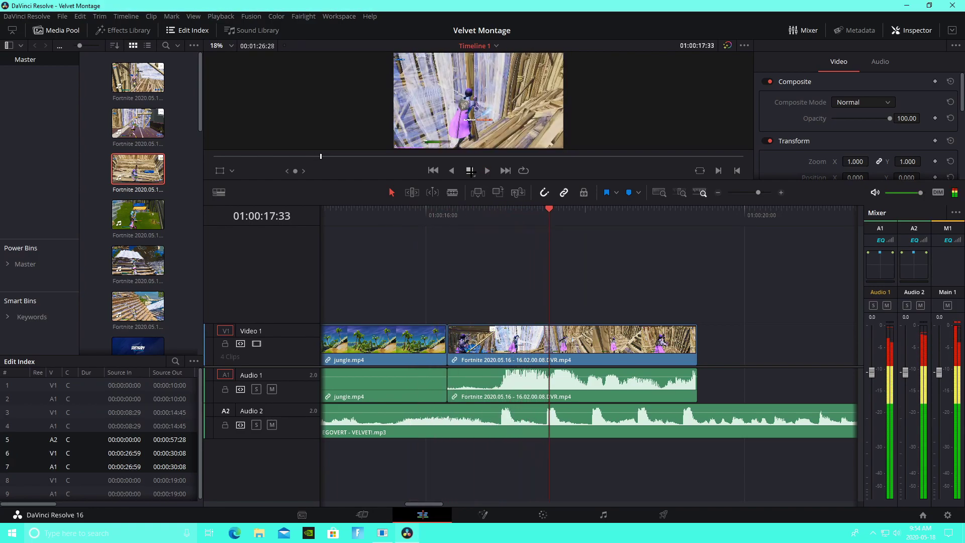
pyautogui.moveTo(474, 221); pyautogui.dragTo(500, 212)
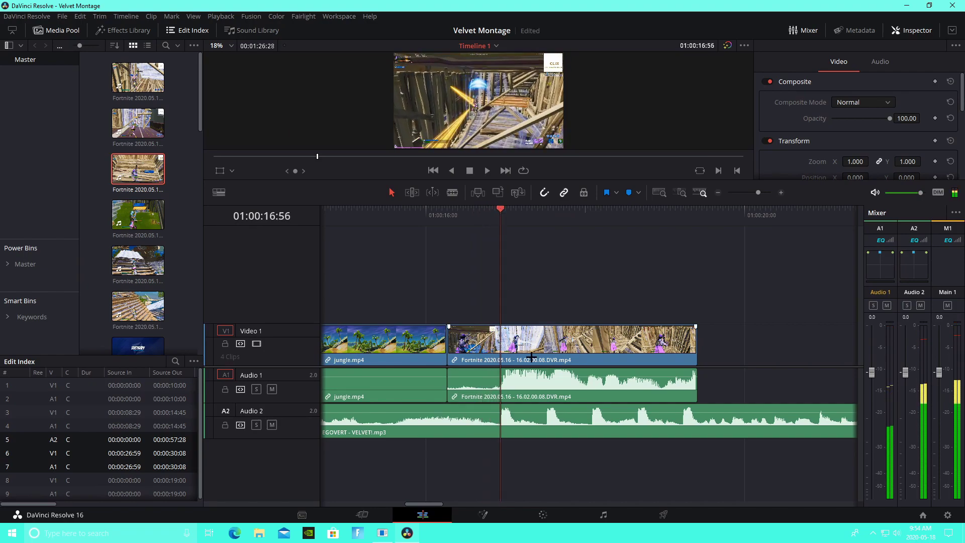
pyautogui.moveTo(499, 358); pyautogui.dragTo(471, 348)
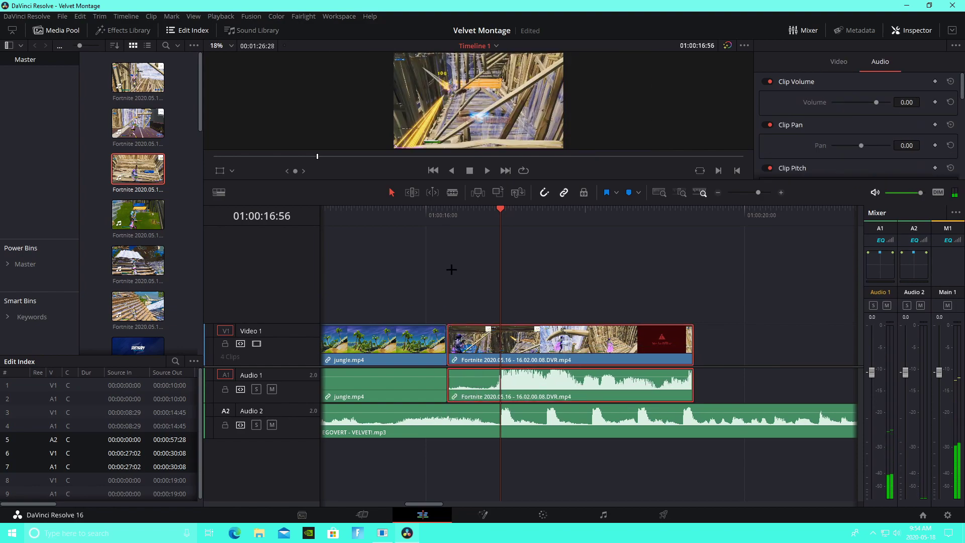
# Split the Fortnite clip after the gunshot at 01:00:17:13 and delete the part behind the split.
pyautogui.click(447, 211)
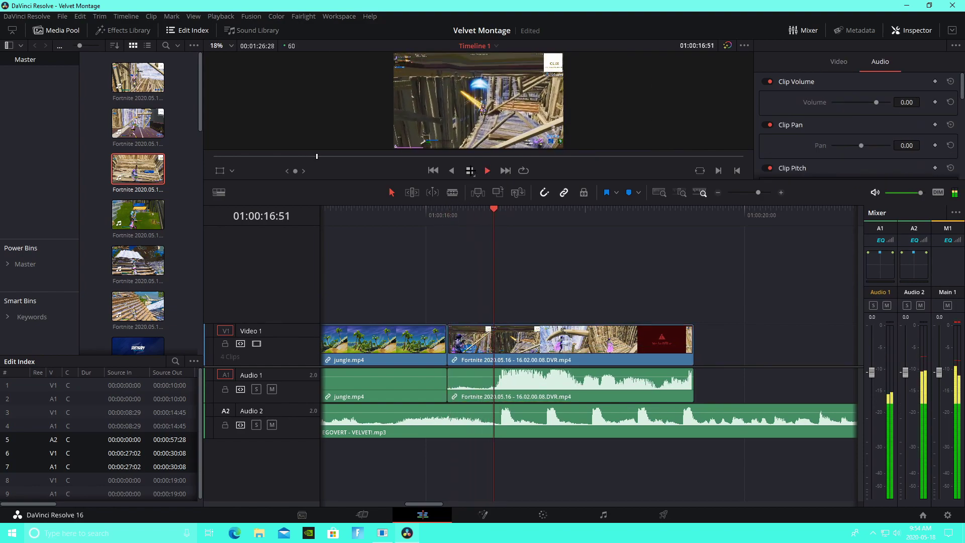
pyautogui.moveTo(519, 192); pyautogui.dragTo(523, 211)
pyautogui.click(459, 193)
pyautogui.click(525, 375)
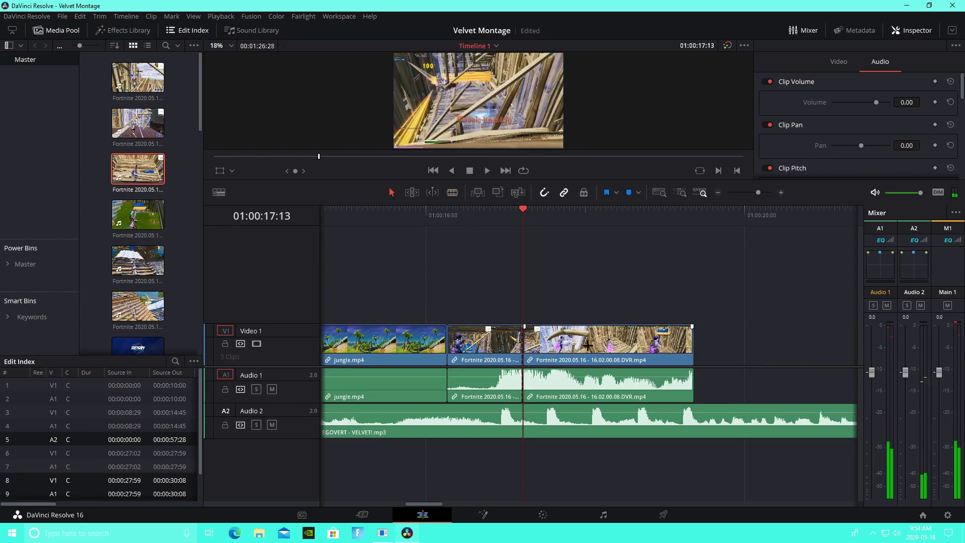
pyautogui.rightClick(592, 349)
pyautogui.click(609, 93)
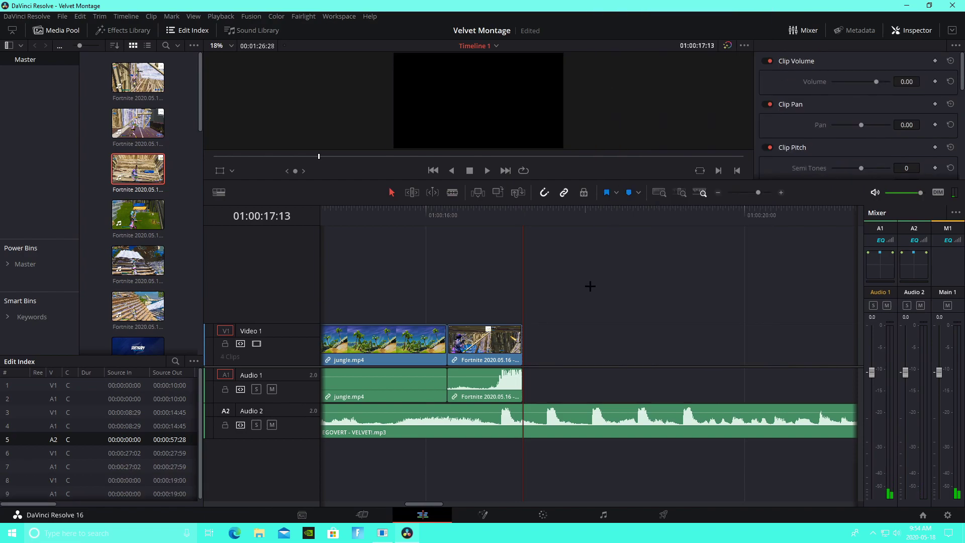
# Play the timeline from 01:00:15:21 to check the shortened Fortnite clip against the beat.
pyautogui.click(372, 220)
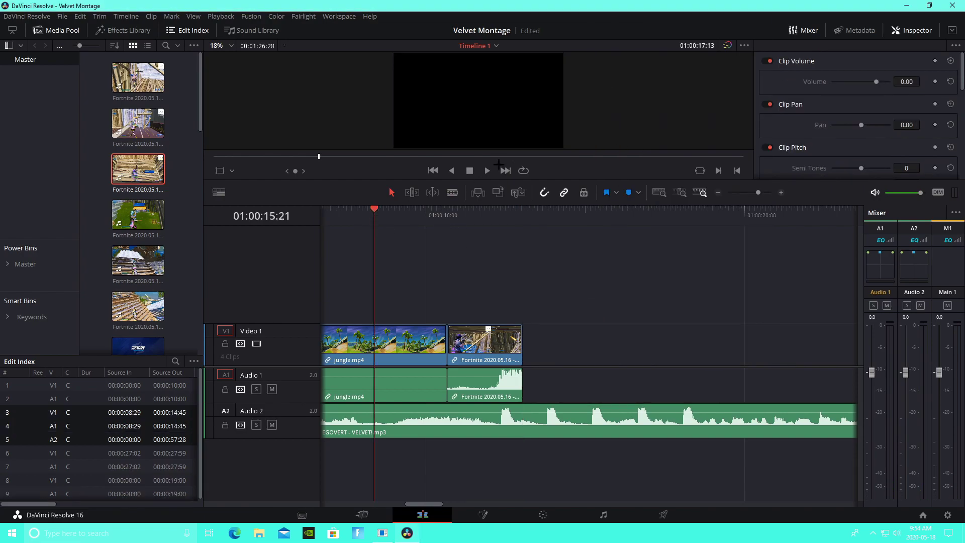
pyautogui.click(487, 170)
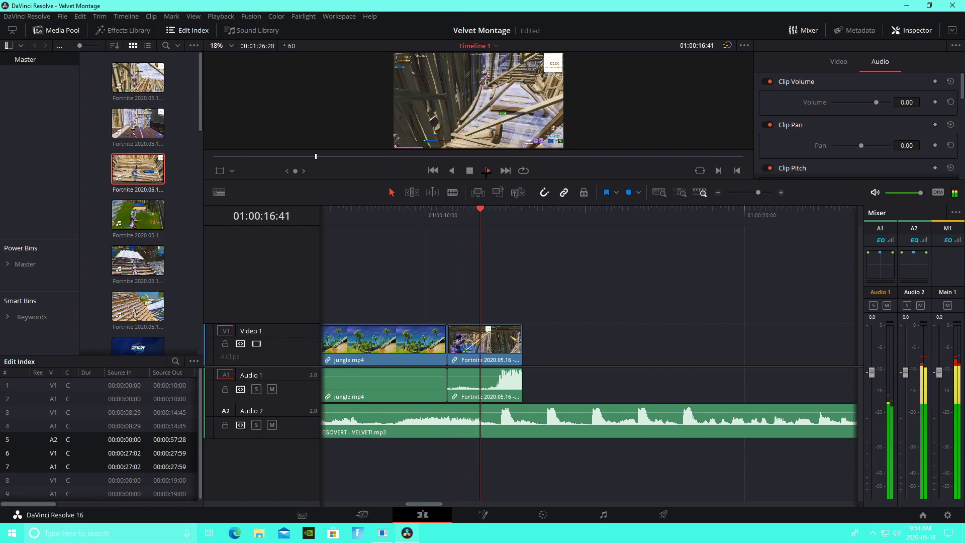
pyautogui.click(487, 172)
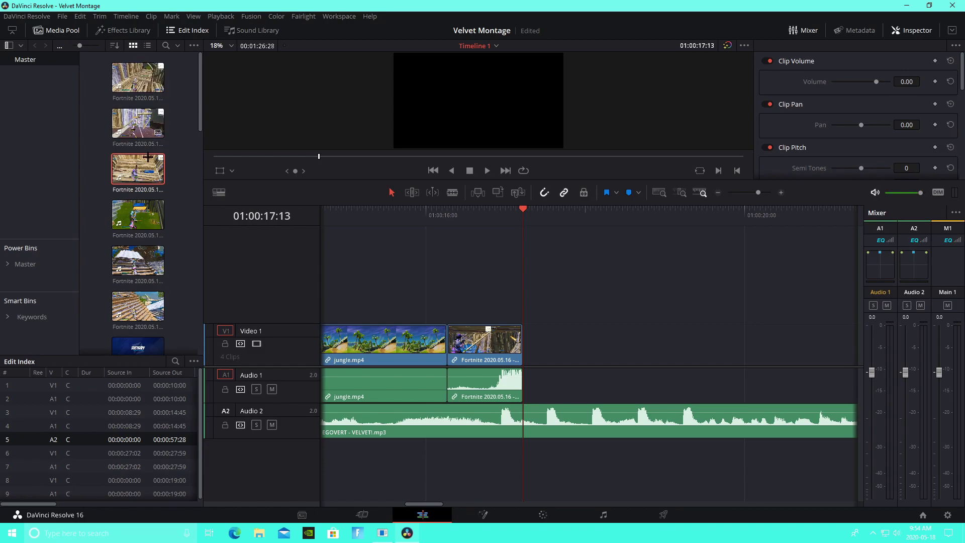
# Add Fortnite 2020.05.16 - 22.42.53.08.DVR.mp4 behind the last clip and split it at source 00:00:21:55 and 00:00:24:13 around the gunshot.
pyautogui.scroll(-1, 148, 156)
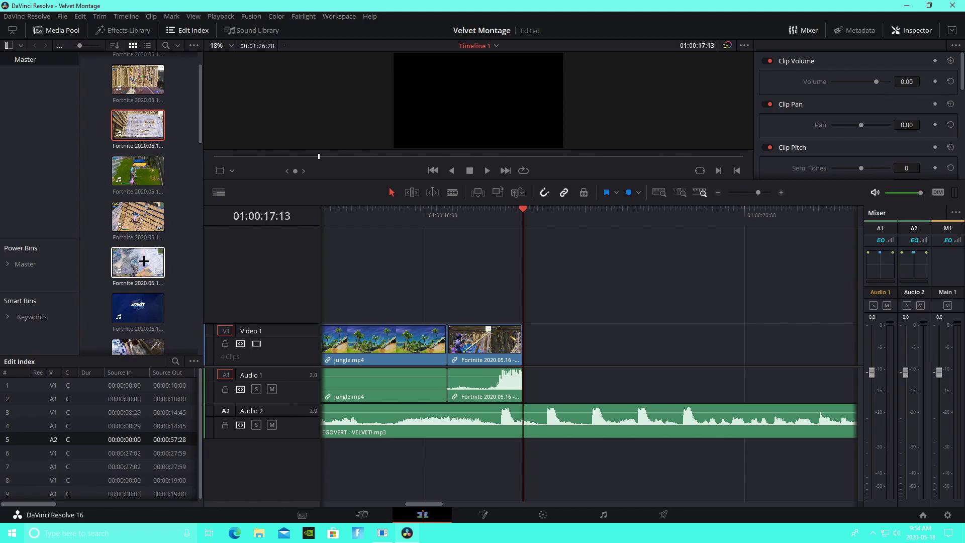
pyautogui.moveTo(142, 261); pyautogui.dragTo(560, 313)
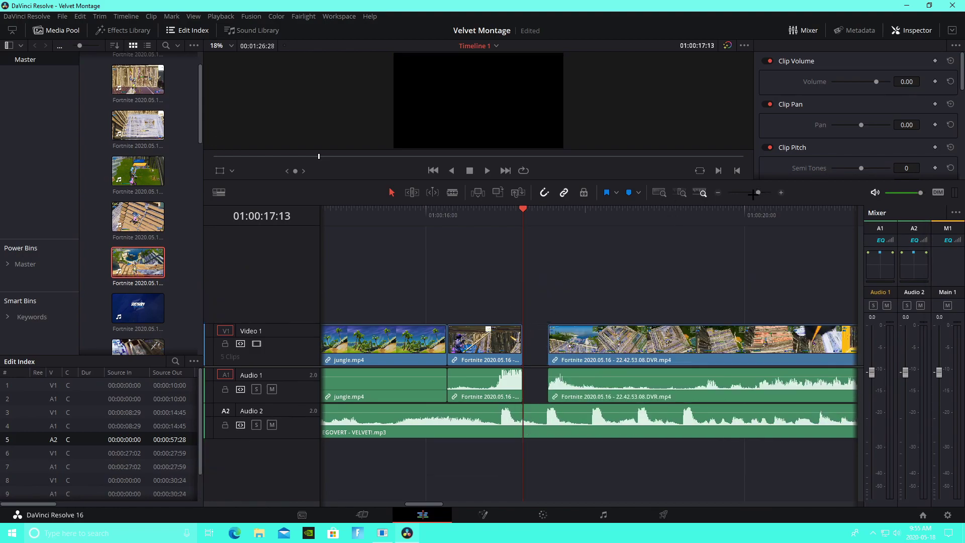
pyautogui.moveTo(753, 195); pyautogui.dragTo(750, 195)
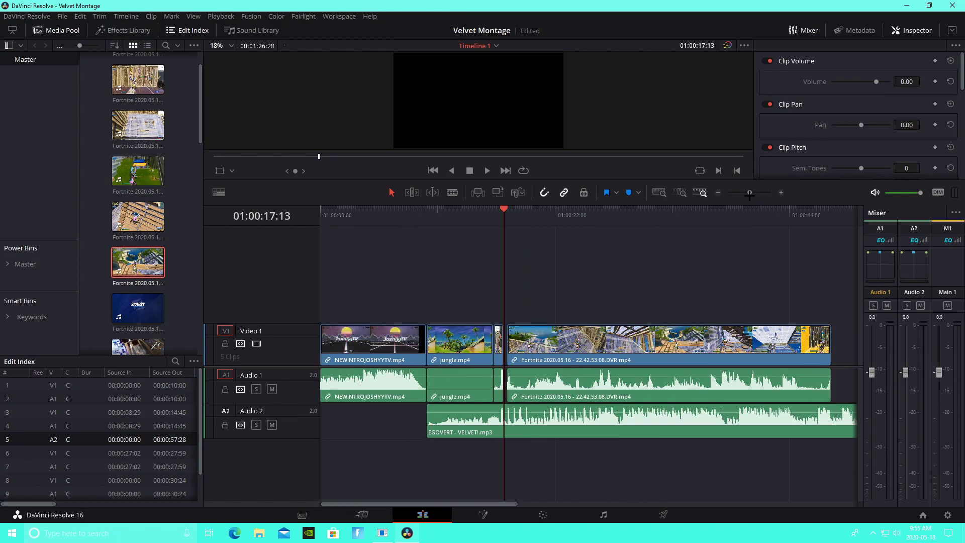
pyautogui.click(719, 220)
pyautogui.press('space')
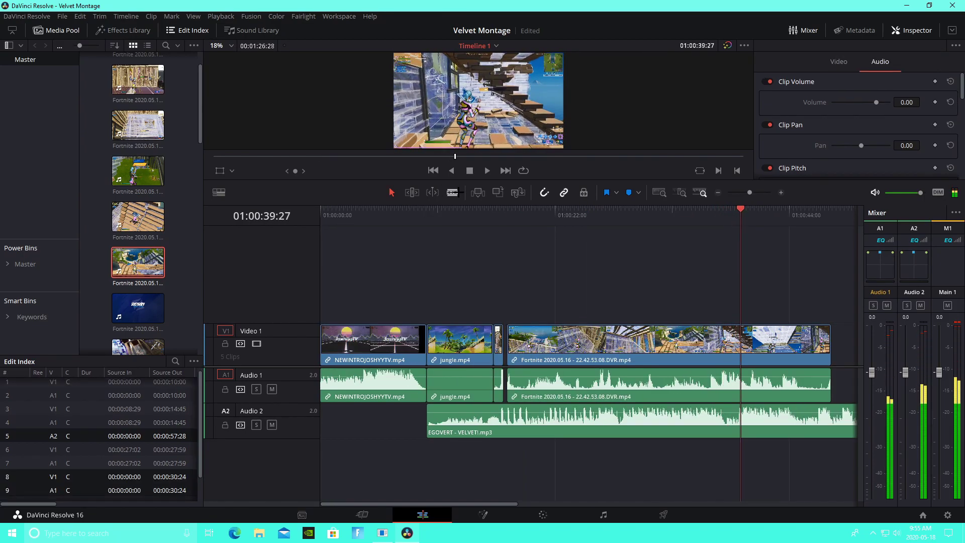
pyautogui.hotkey('ctrl', 'b')
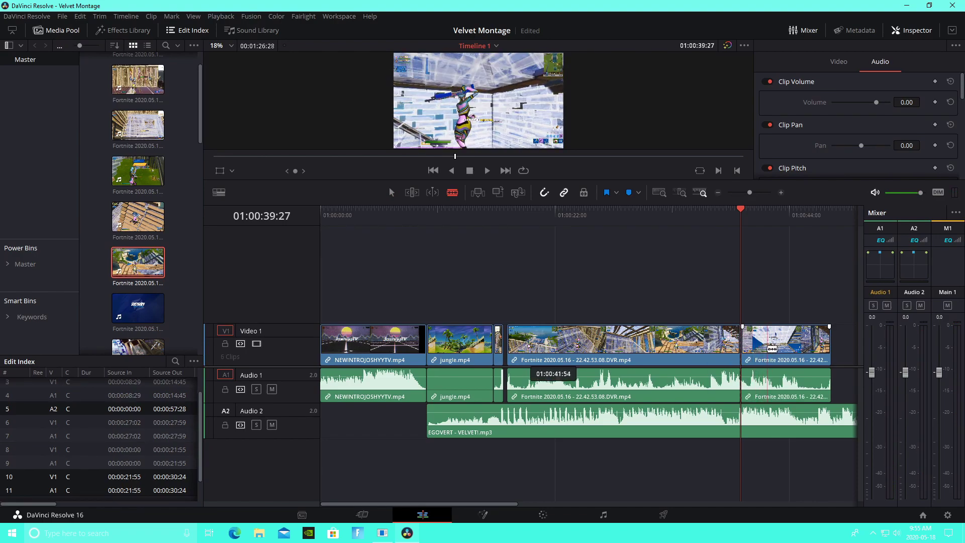
pyautogui.click(765, 348)
pyautogui.press('a')
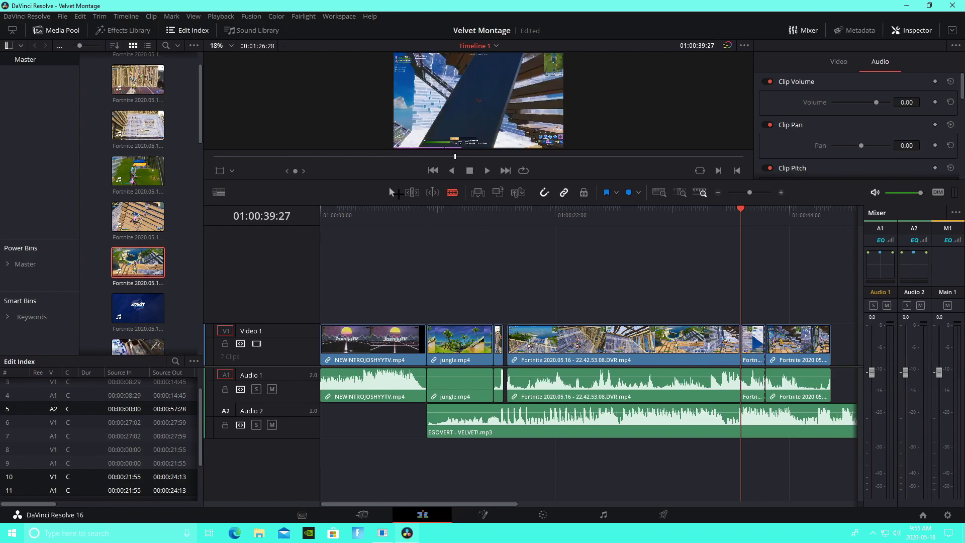
# Delete the first and last parts of the 22.42.53.08 clip and move the middle part flush against the previous Fortnite clip.
pyautogui.rightClick(663, 338)
pyautogui.click(689, 92)
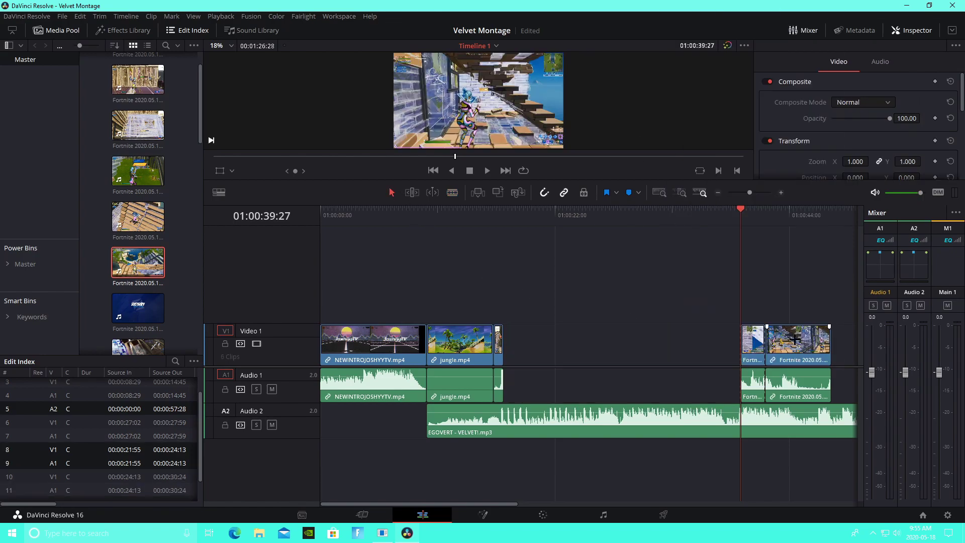
pyautogui.rightClick(794, 339)
pyautogui.click(814, 93)
pyautogui.moveTo(736, 349); pyautogui.dragTo(499, 349)
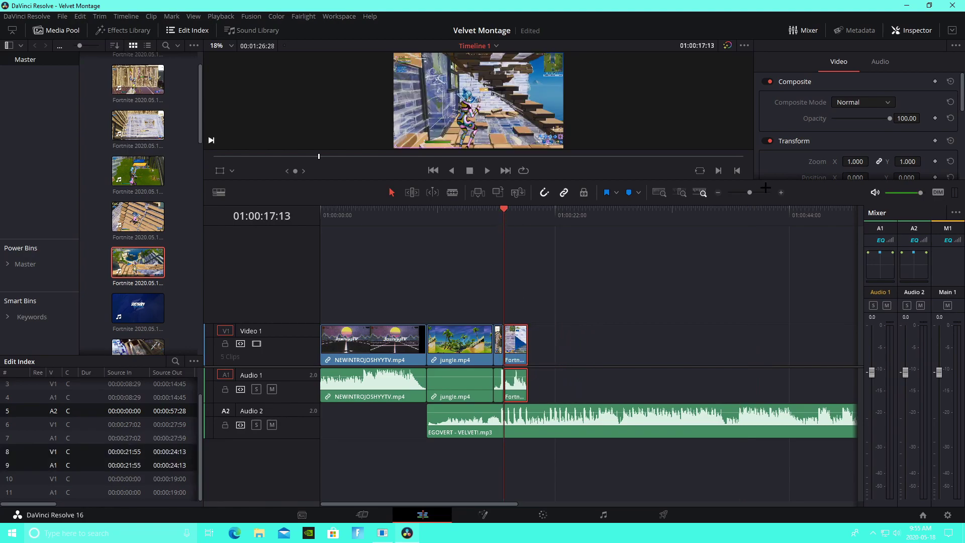
# Move the 22.42.53.08 clip away from its neighbour and trim its start to source 00:00:22:33.
pyautogui.moveTo(751, 192); pyautogui.dragTo(757, 200)
pyautogui.moveTo(592, 355); pyautogui.dragTo(658, 355)
pyautogui.moveTo(615, 222); pyautogui.dragTo(610, 224)
pyautogui.moveTo(755, 192); pyautogui.dragTo(762, 193)
pyautogui.moveTo(774, 338); pyautogui.dragTo(713, 343)
pyautogui.moveTo(655, 356); pyautogui.dragTo(688, 353)
# Move the 22.42.53.08 clip back flush against the previous Fortnite clip and check its gunshot against the beat at 01:00:17:31.
pyautogui.moveTo(756, 348); pyautogui.dragTo(623, 348)
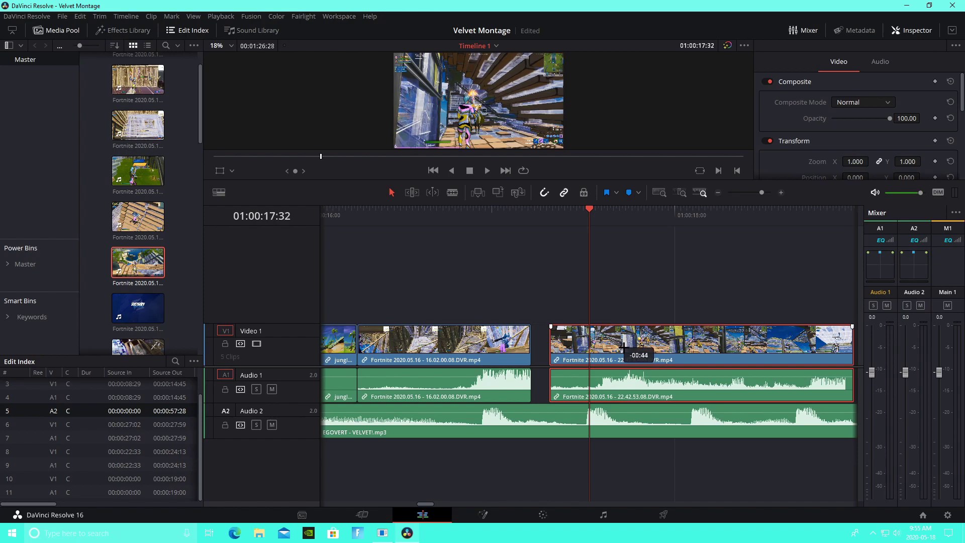
pyautogui.moveTo(623, 348); pyautogui.dragTo(614, 348)
pyautogui.moveTo(613, 346); pyautogui.dragTo(622, 348)
pyautogui.click(587, 210)
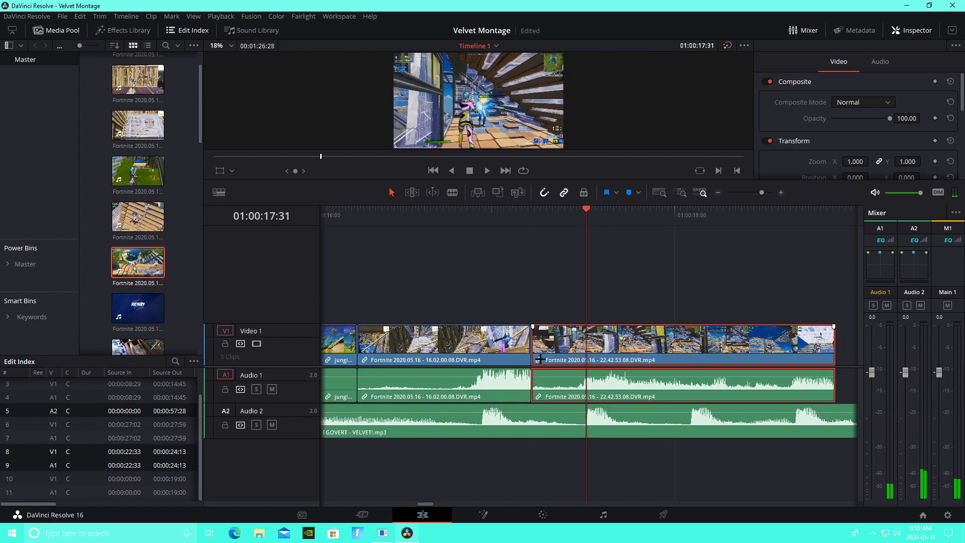
pyautogui.click(537, 293)
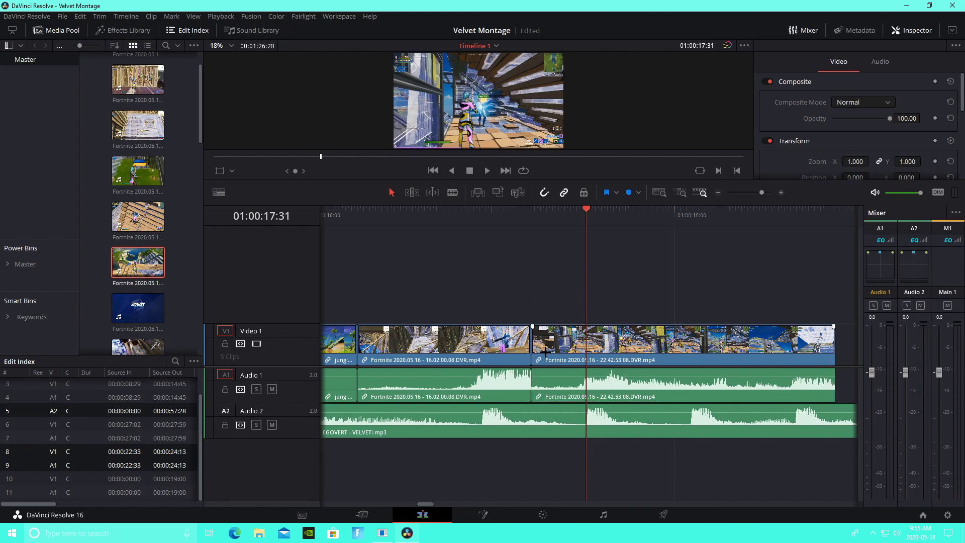
# Roll the cut between the two Fortnite clips to source out 00:00:28:03 and source in 00:00:22:37, and play the transition.
pyautogui.moveTo(535, 348); pyautogui.dragTo(547, 352)
pyautogui.click(439, 215)
pyautogui.click(486, 171)
pyautogui.click(470, 170)
# Split the 22.42.53.08 clip at 01:00:17:54 and delete the part behind the split.
pyautogui.moveTo(496, 218); pyautogui.dragTo(654, 238)
pyautogui.click(453, 193)
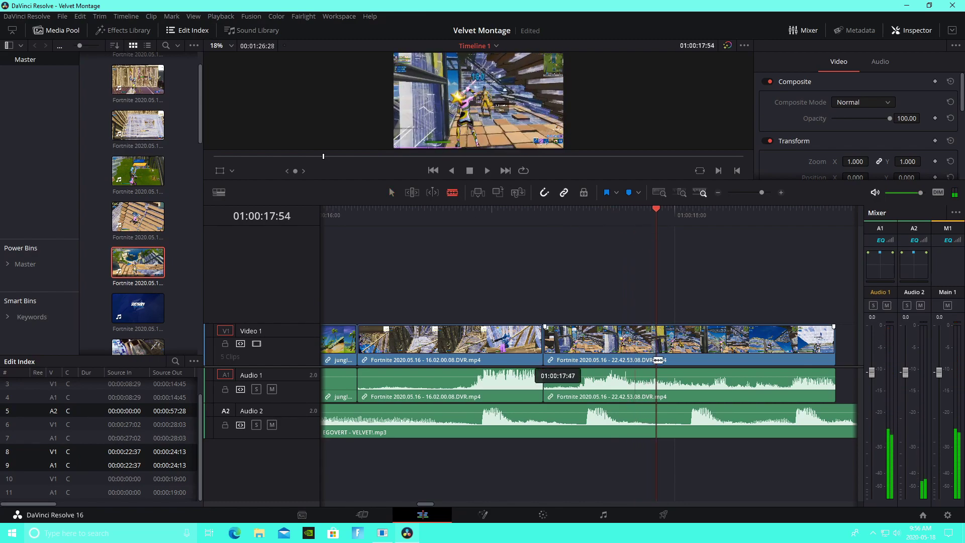
pyautogui.click(656, 347)
pyautogui.click(392, 193)
pyautogui.rightClick(742, 351)
pyautogui.click(779, 99)
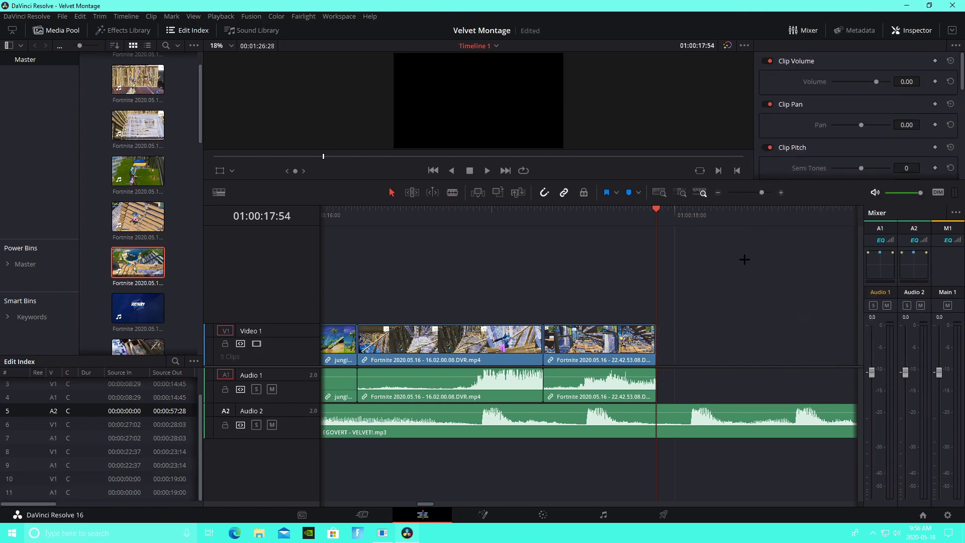
# Switch to File Explorer and open the Velvet - May 18 folder inside the Fortnite folder.
pyautogui.click(262, 529)
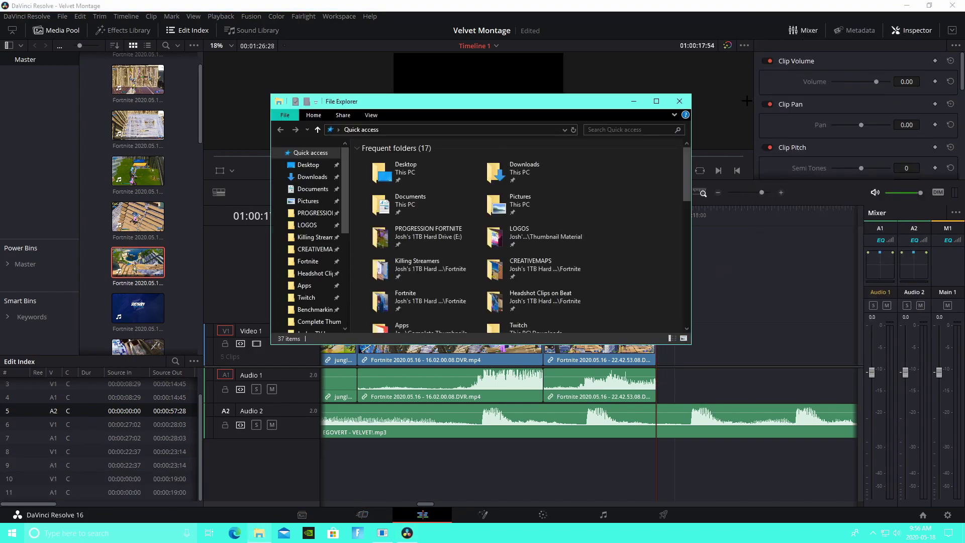
pyautogui.click(675, 101)
pyautogui.click(263, 533)
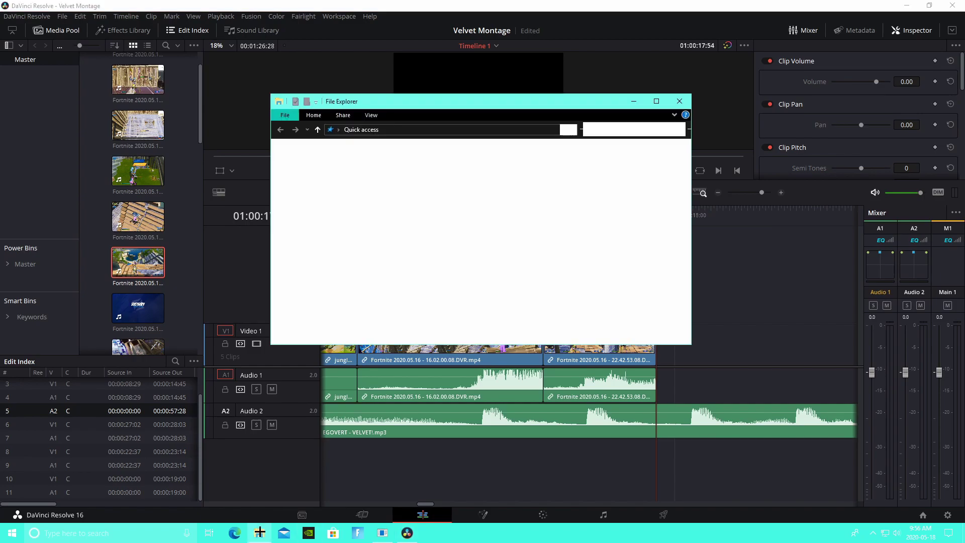
pyautogui.click(315, 251)
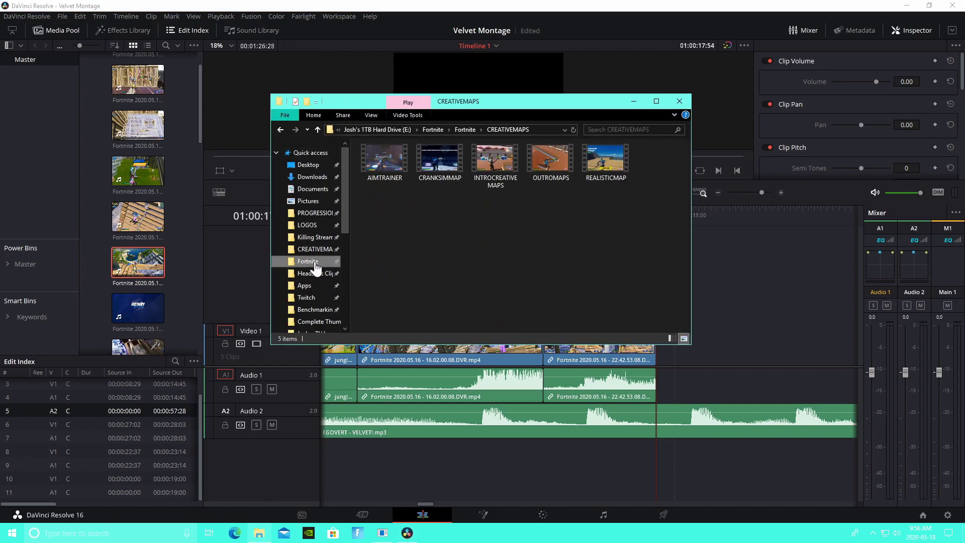
pyautogui.click(307, 261)
pyautogui.click(385, 171)
pyautogui.doubleClick(394, 180)
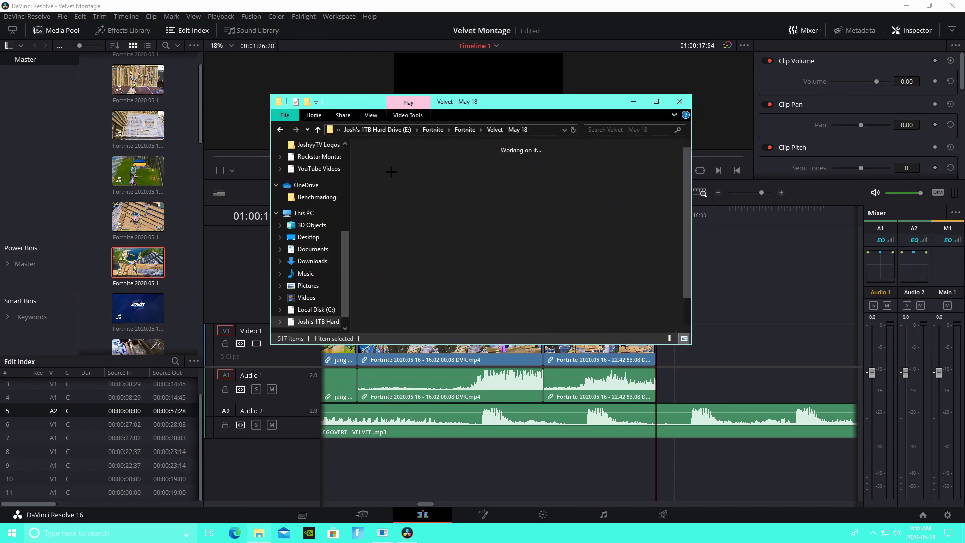
# Preview the 2020.05.17 recordings 11.13.12.02 and 15.35.51.02 to find the next gameplay clip, closing the player each time.
pyautogui.click(503, 226)
pyautogui.doubleClick(503, 227)
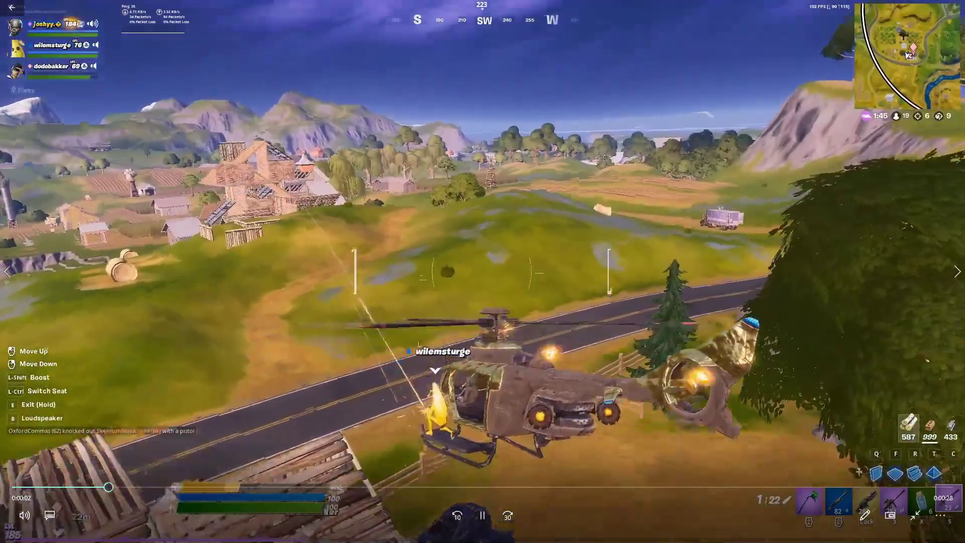
pyautogui.click(954, 4)
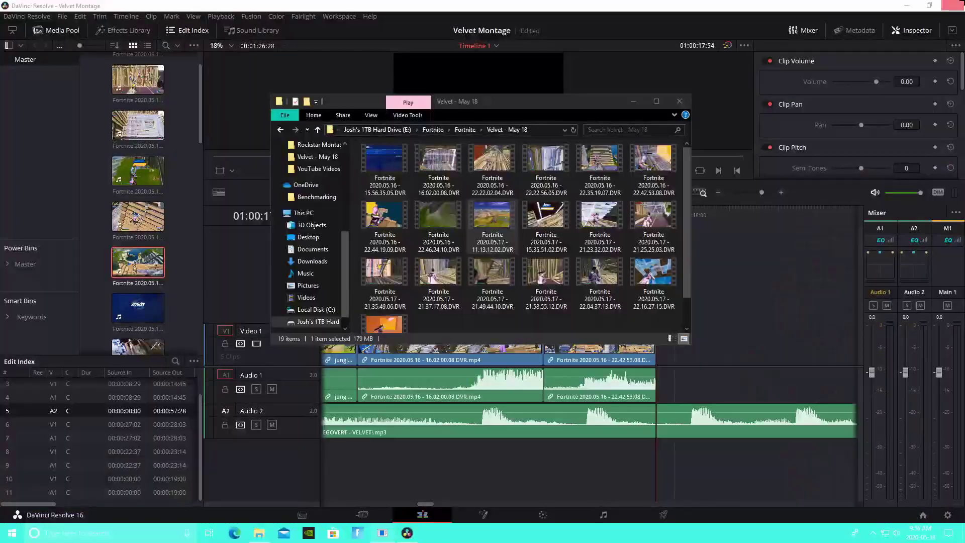
pyautogui.doubleClick(555, 242)
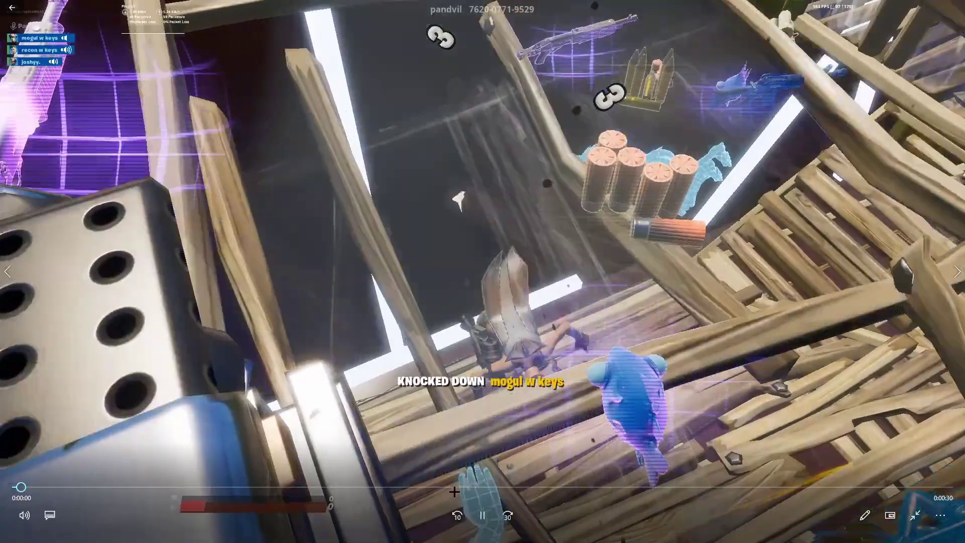
pyautogui.click(518, 487)
pyautogui.click(839, 485)
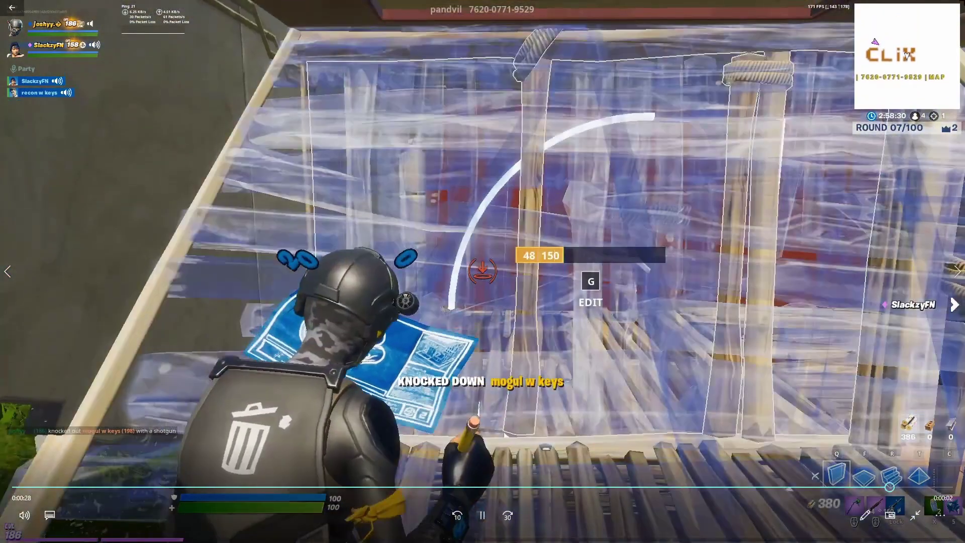
pyautogui.click(955, 4)
# Add Fortnite 2020.05.17 - 15.35.51.02.DVR.mp4 to Video 1 behind the last clip and split it at source 00:00:26:59 and 00:00:28:37.
pyautogui.moveTo(560, 238); pyautogui.dragTo(705, 355)
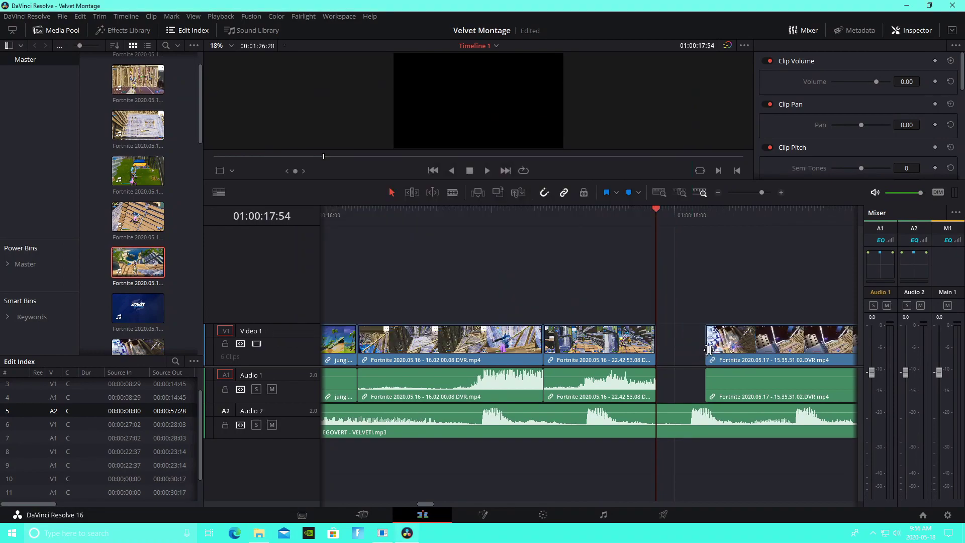
pyautogui.moveTo(756, 192); pyautogui.dragTo(754, 192)
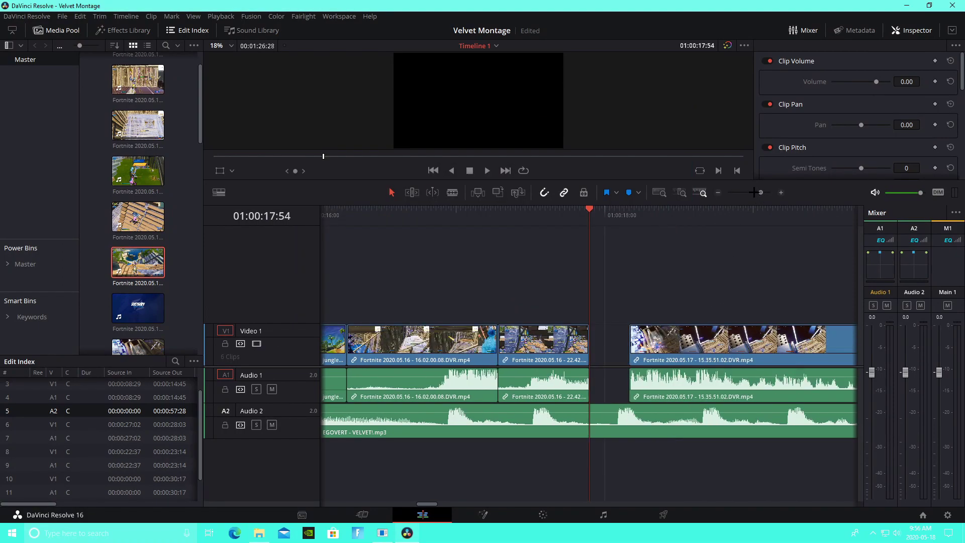
pyautogui.click(754, 193)
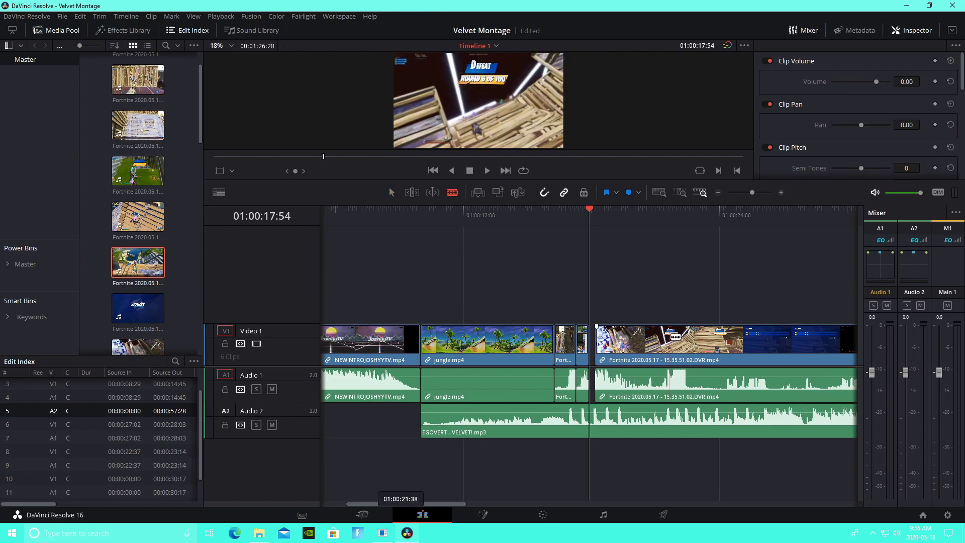
pyautogui.click(750, 192)
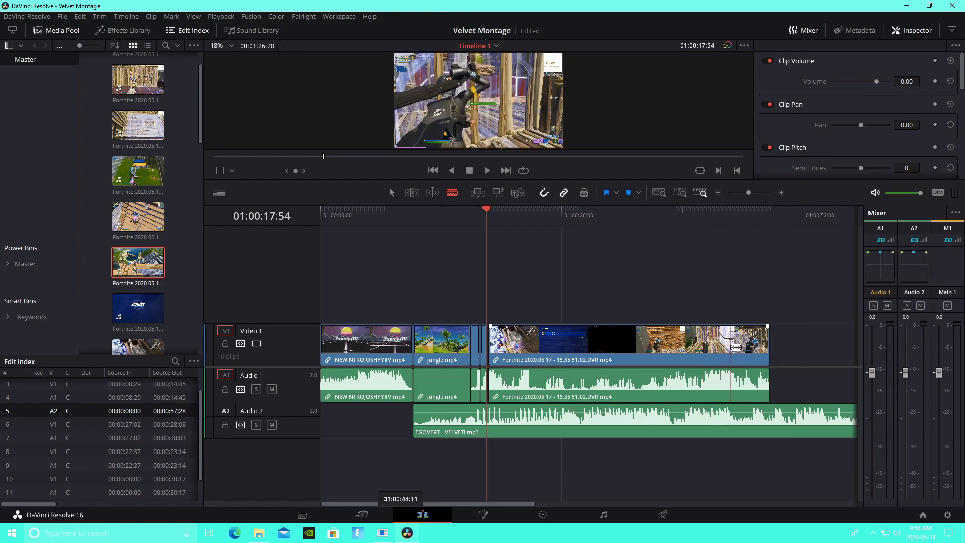
pyautogui.click(739, 345)
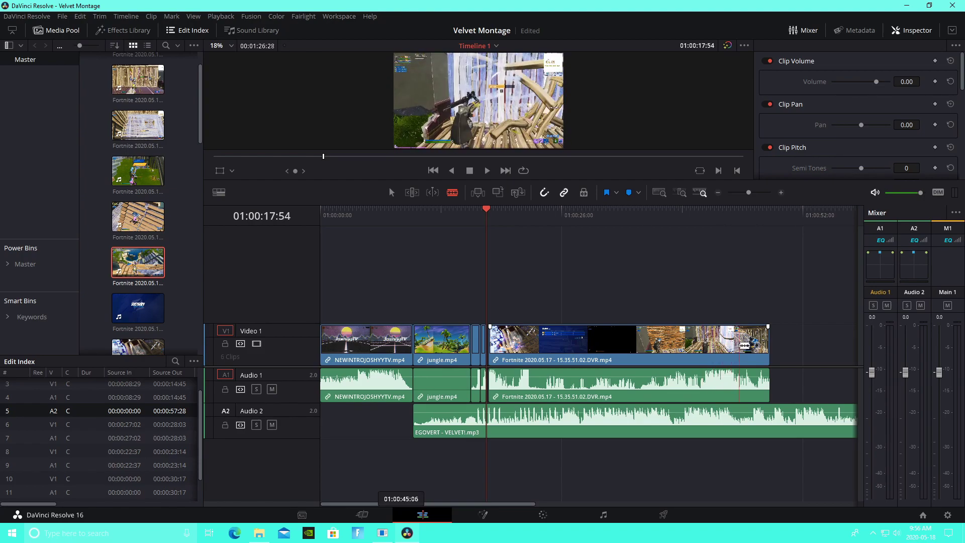
pyautogui.click(754, 339)
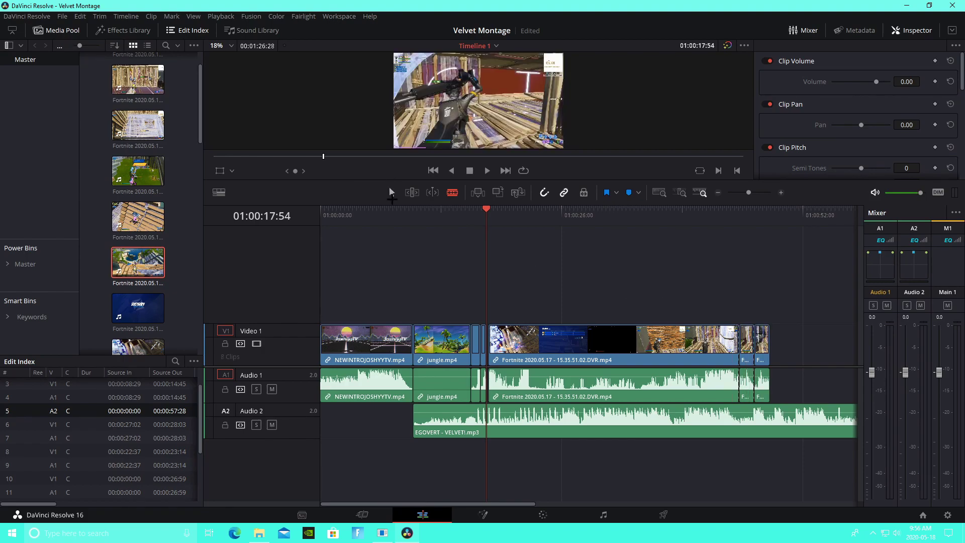
# Delete the long first part of the 15.35.51.02 clip, up to source 00:00:26:59.
pyautogui.hotkey('ctrl', 'shift', 'v')
pyautogui.rightClick(569, 346)
pyautogui.click(521, 255)
pyautogui.hotkey('ctrl', 'z')
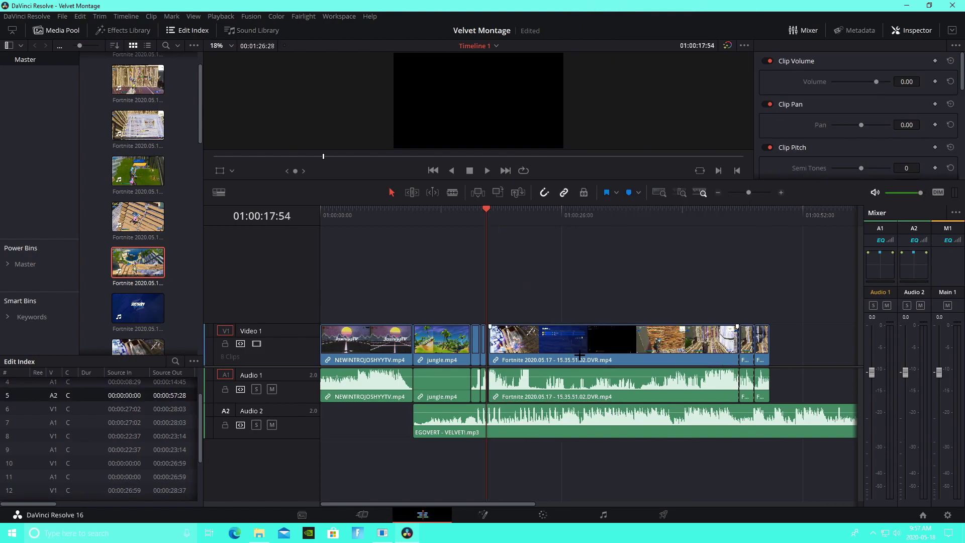
pyautogui.rightClick(580, 346)
pyautogui.click(611, 92)
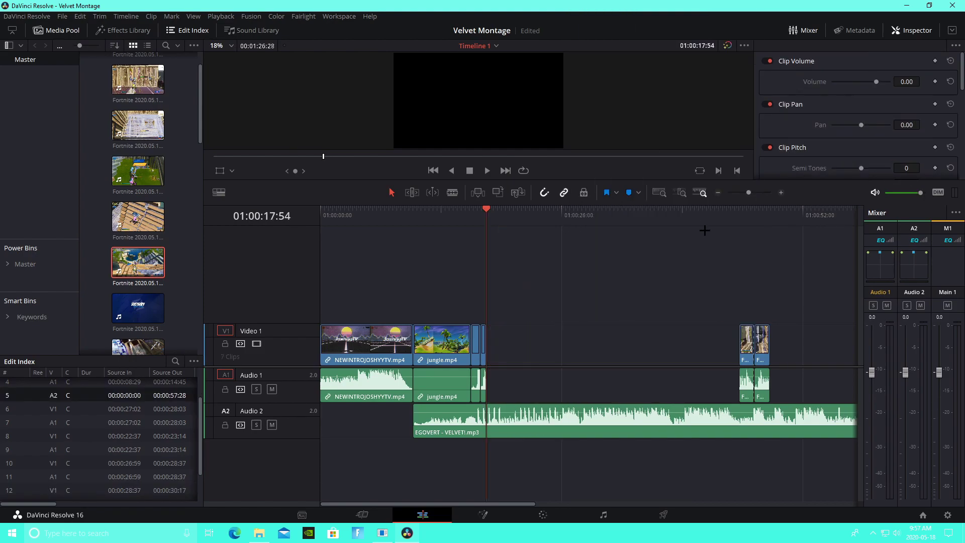
# Delete the leftover part of the 15.35.51.02 clip after source 00:00:28:37 and move the kept piece behind the last clip at 01:00:17:54.
pyautogui.rightClick(762, 346)
pyautogui.click(784, 92)
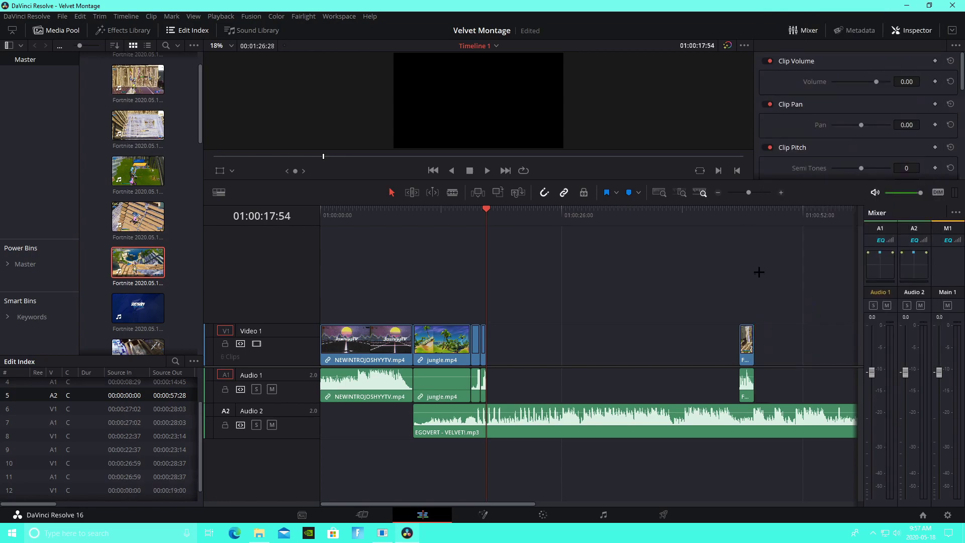
pyautogui.moveTo(747, 345); pyautogui.dragTo(497, 229)
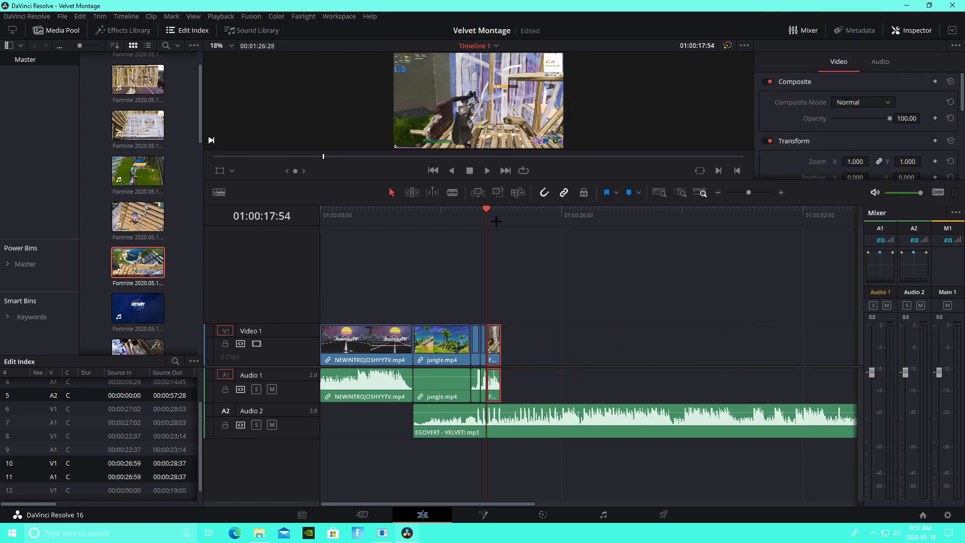
# Trim the start of the 15.35.51.02 clip to source 00:00:27:32 and butt it against the previous clip, aiming for the beat at 01:00:18:05.
pyautogui.moveTo(752, 193); pyautogui.dragTo(759, 193)
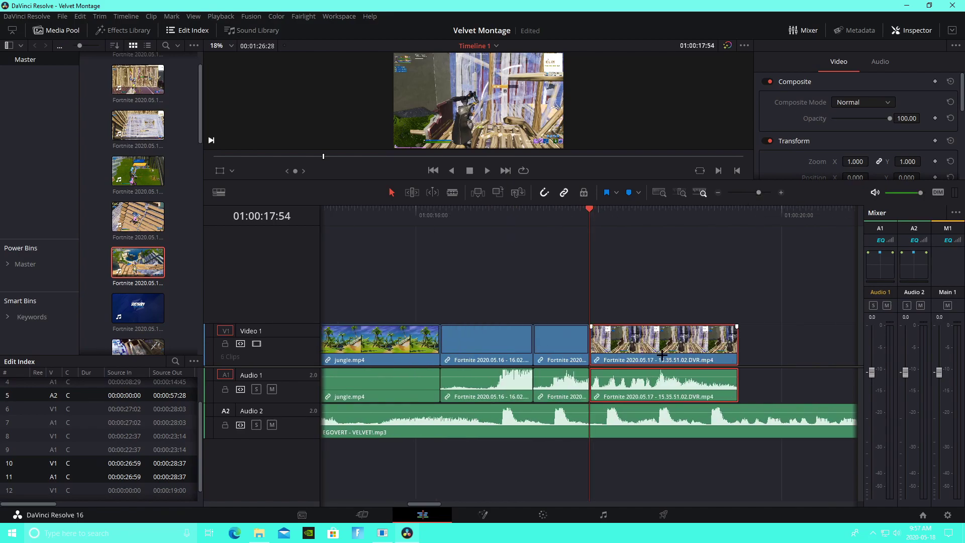
pyautogui.moveTo(658, 355); pyautogui.dragTo(704, 354)
pyautogui.moveTo(635, 351); pyautogui.dragTo(615, 355)
pyautogui.moveTo(598, 210); pyautogui.dragTo(607, 208)
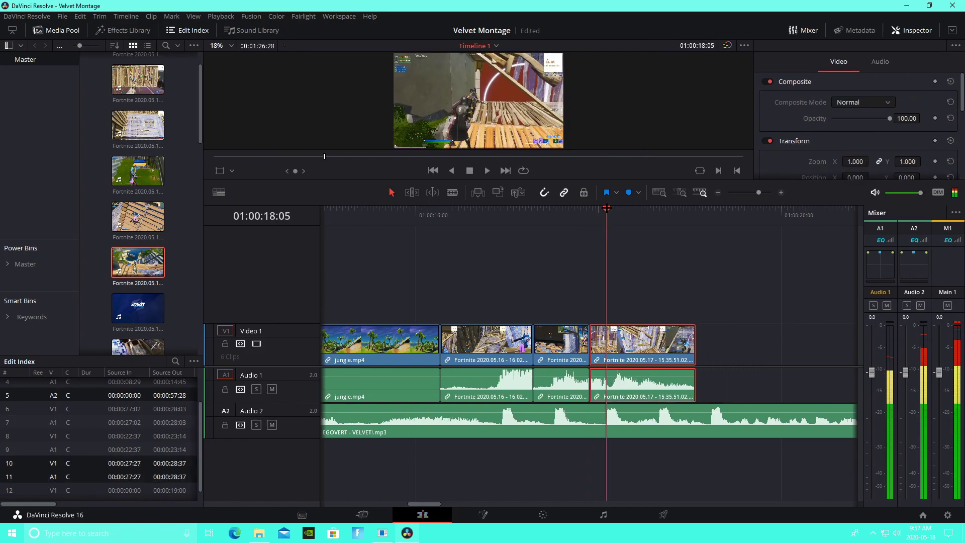
pyautogui.moveTo(662, 354); pyautogui.dragTo(714, 353)
pyautogui.moveTo(647, 351); pyautogui.dragTo(625, 354)
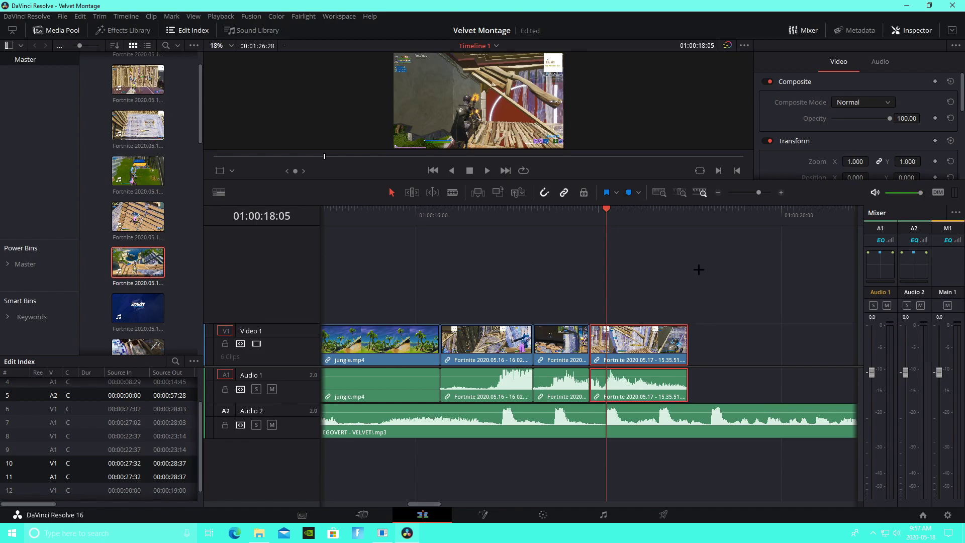
# Fine-trim the start of the 15.35.51.02 clip to source 00:00:27:35 and close the gap to the previous clip.
pyautogui.moveTo(760, 193); pyautogui.dragTo(764, 193)
pyautogui.moveTo(650, 350); pyautogui.dragTo(729, 351)
pyautogui.moveTo(616, 348); pyautogui.dragTo(622, 348)
pyautogui.moveTo(708, 348)
pyautogui.mouseDown()
pyautogui.moveTo(627, 348)
pyautogui.moveTo(716, 349)
pyautogui.mouseUp()
pyautogui.moveTo(626, 355); pyautogui.dragTo(637, 348)
pyautogui.moveTo(720, 354); pyautogui.dragTo(633, 357)
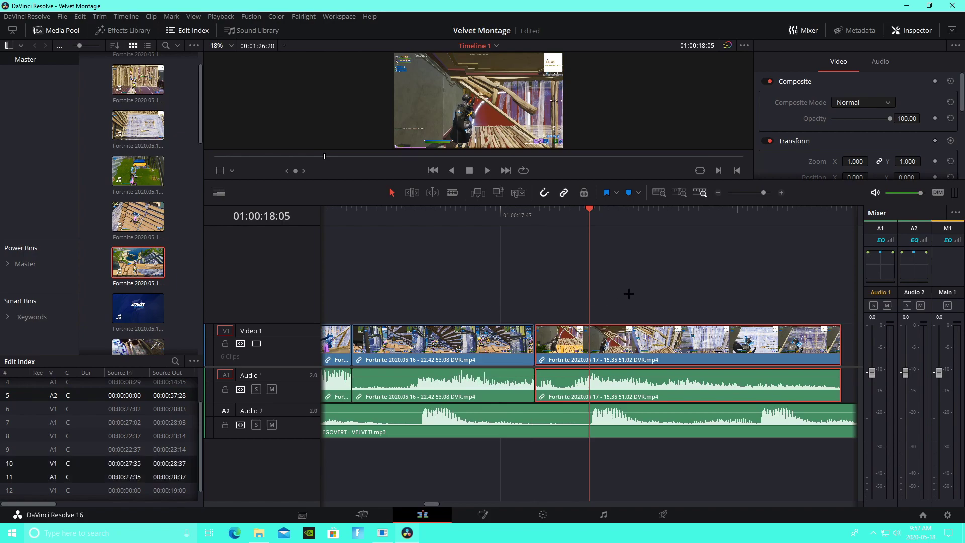
# Readjust the start of the 15.35.51.02 clip to source 00:00:27:32, keeping it flush with the previous clip.
pyautogui.moveTo(765, 192); pyautogui.dragTo(772, 192)
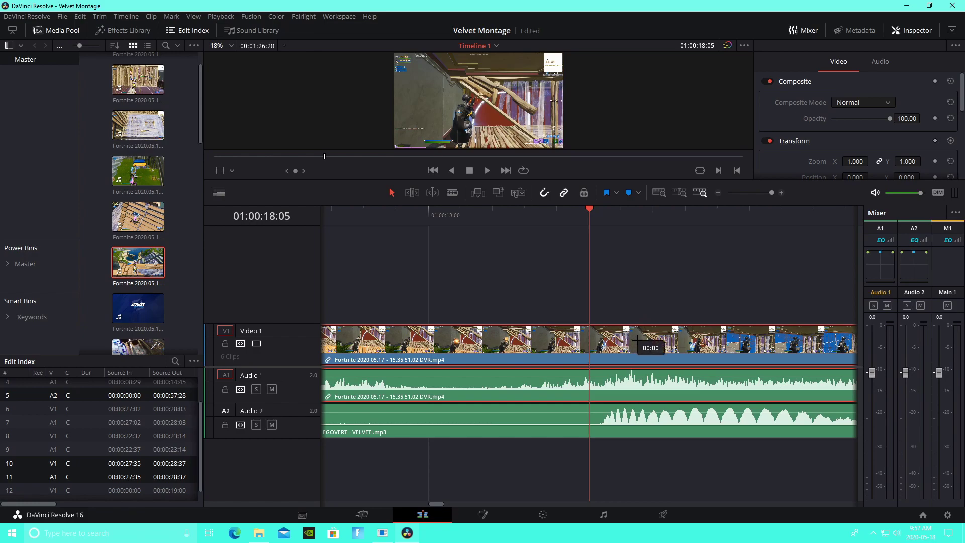
pyautogui.moveTo(673, 340); pyautogui.dragTo(737, 340)
pyautogui.moveTo(773, 193); pyautogui.dragTo(760, 192)
pyautogui.moveTo(568, 348); pyautogui.dragTo(566, 348)
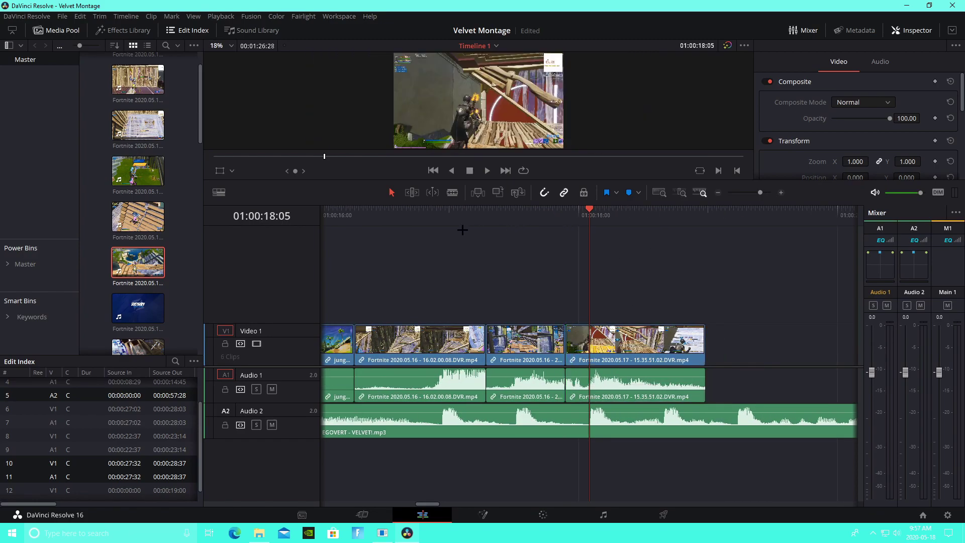
# Play back the gameplay clips from 01:00:16:28 and again from 01:00:17:31 to check the gunshots against the song's beats.
pyautogui.click(380, 230)
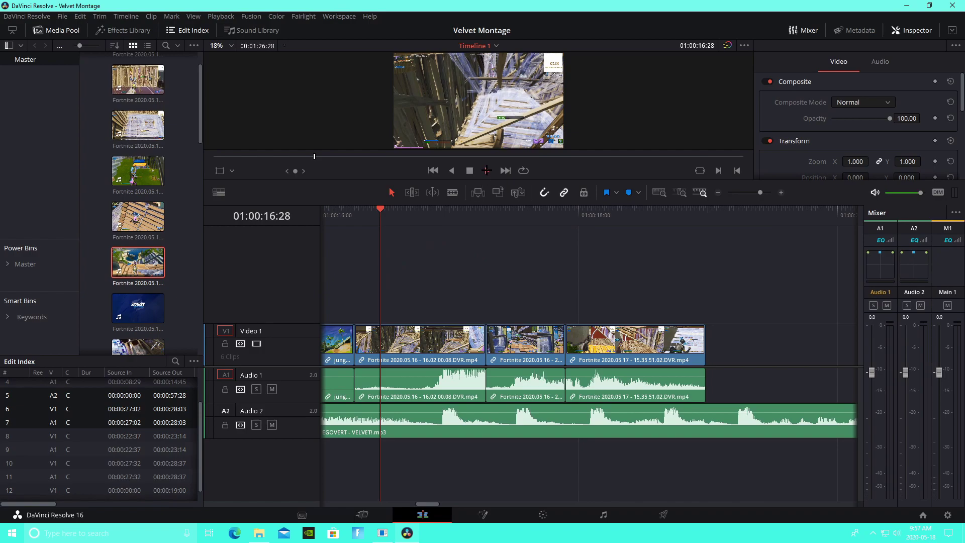
pyautogui.click(486, 170)
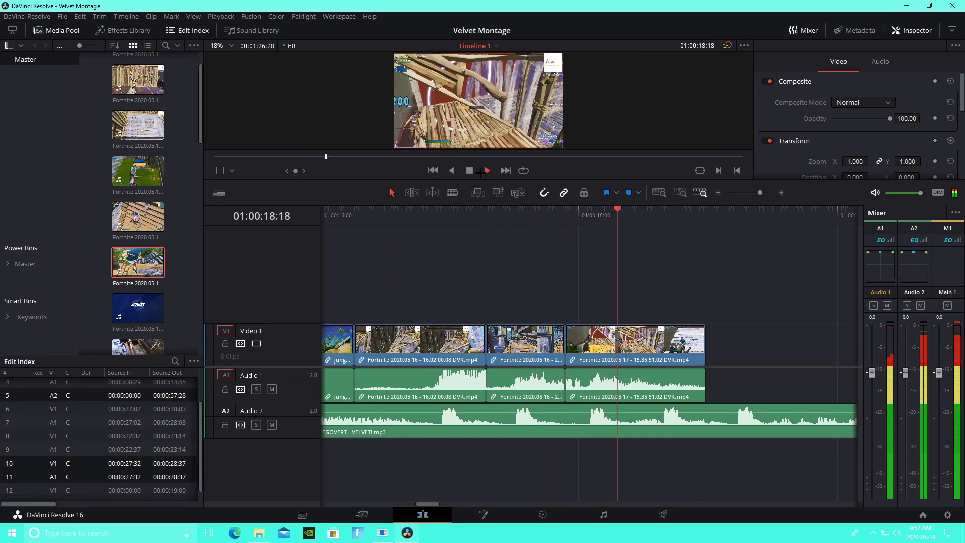
pyautogui.press('space')
pyautogui.click(567, 215)
pyautogui.moveTo(573, 216); pyautogui.dragTo(539, 201)
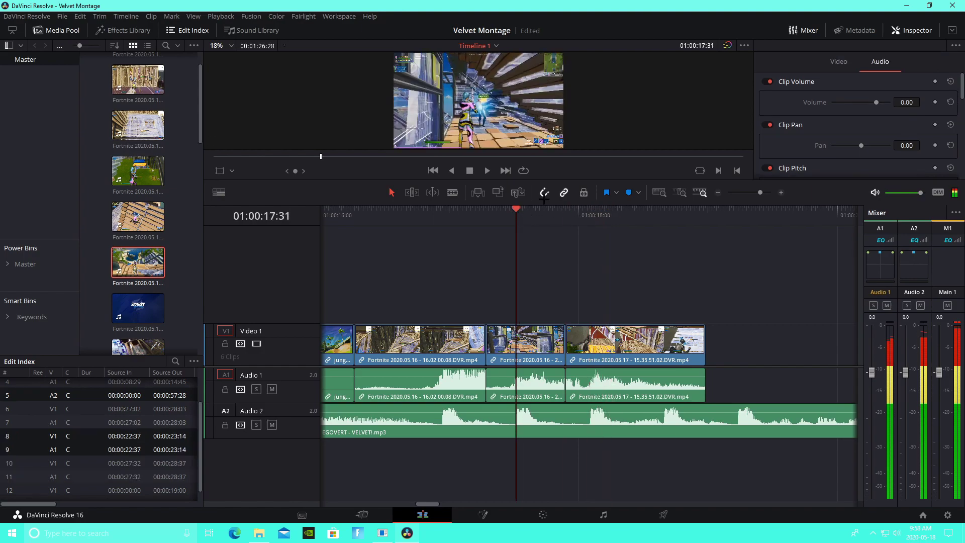
pyautogui.click(487, 170)
pyautogui.press('space')
pyautogui.press('Up')
pyautogui.click(486, 171)
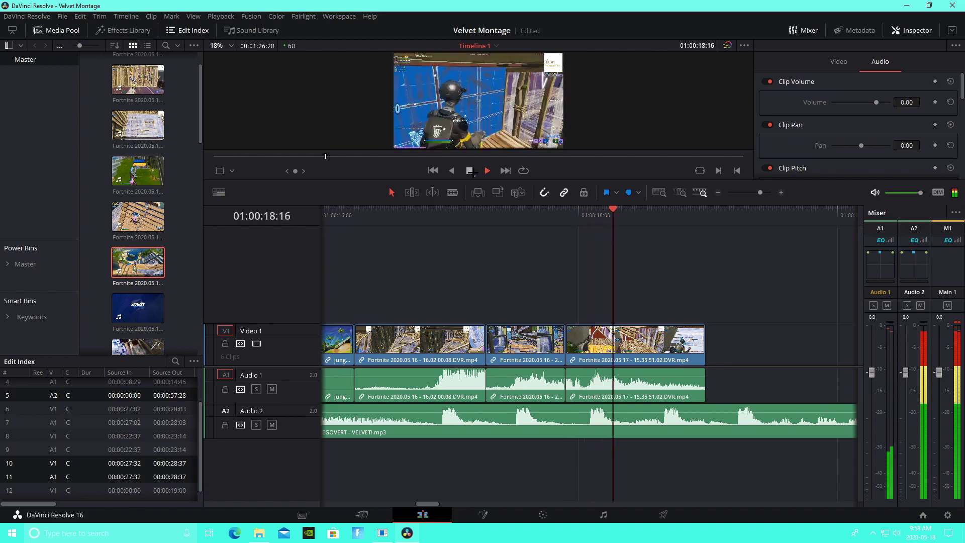
pyautogui.press('space')
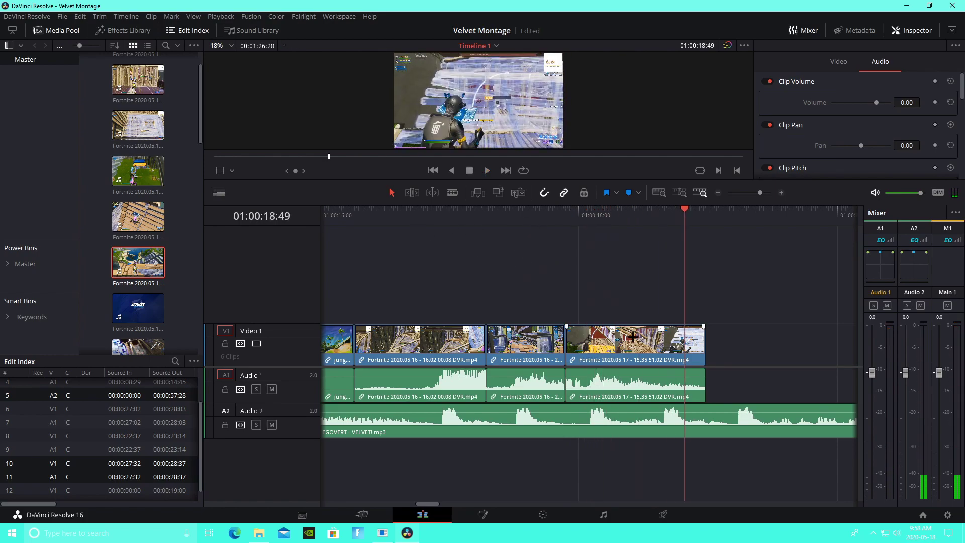
# Remove the 15.35.51.02 clip from the timeline and add the full Fortnite 2020.05.17 - 15.35.51.02.DVR.mp4 recording to Video 1 at about 01:00:18:05.
pyautogui.rightClick(634, 336)
pyautogui.click(523, 246)
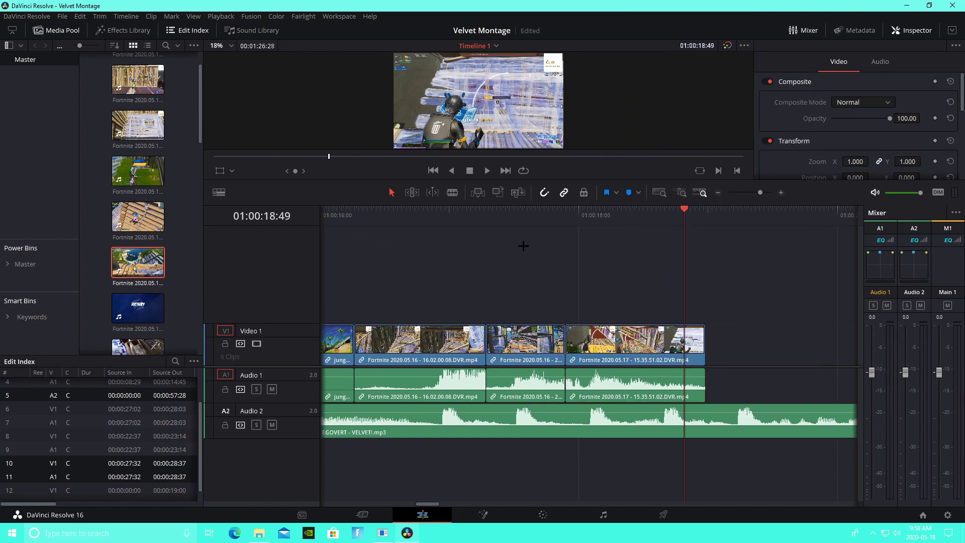
pyautogui.scroll(-5, 172, 205)
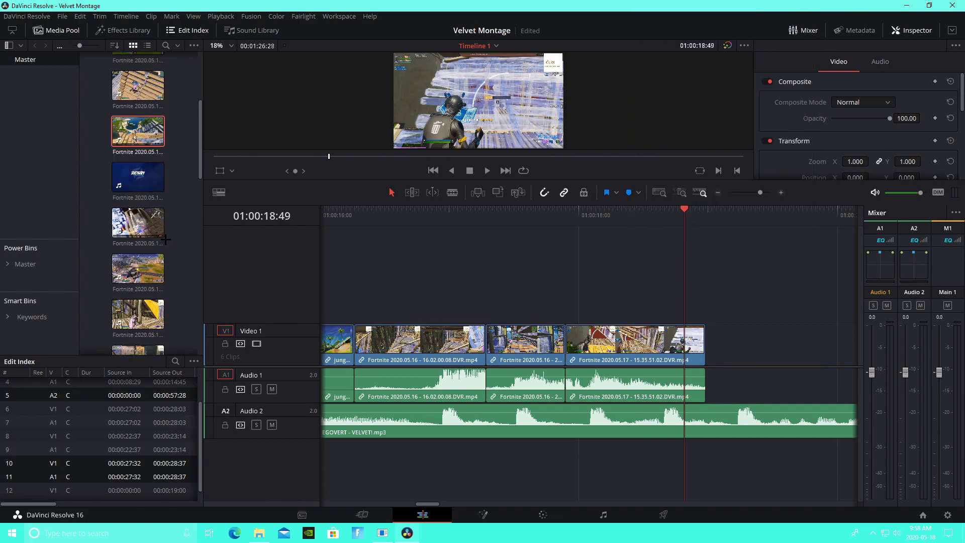
pyautogui.scroll(-5, 153, 246)
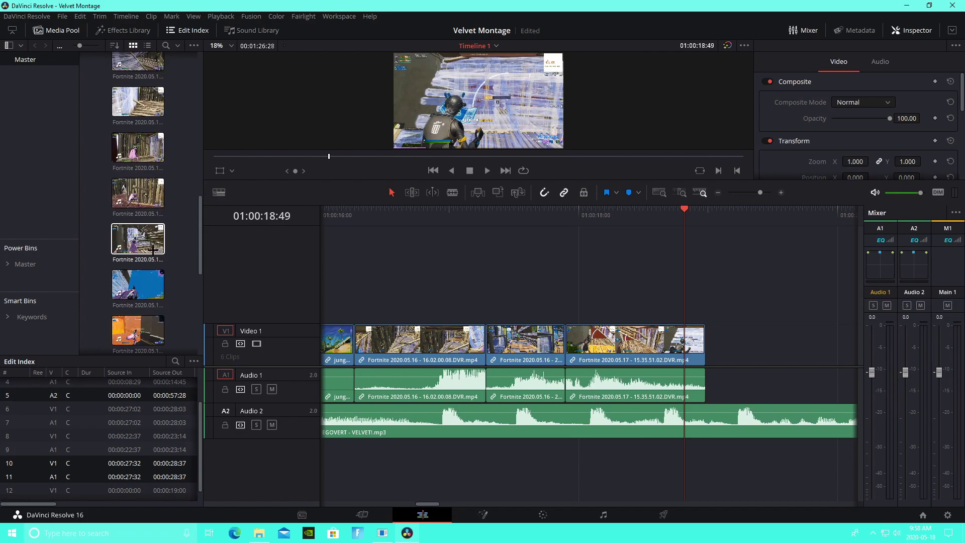
pyautogui.scroll(-3, 152, 250)
pyautogui.scroll(10, 152, 250)
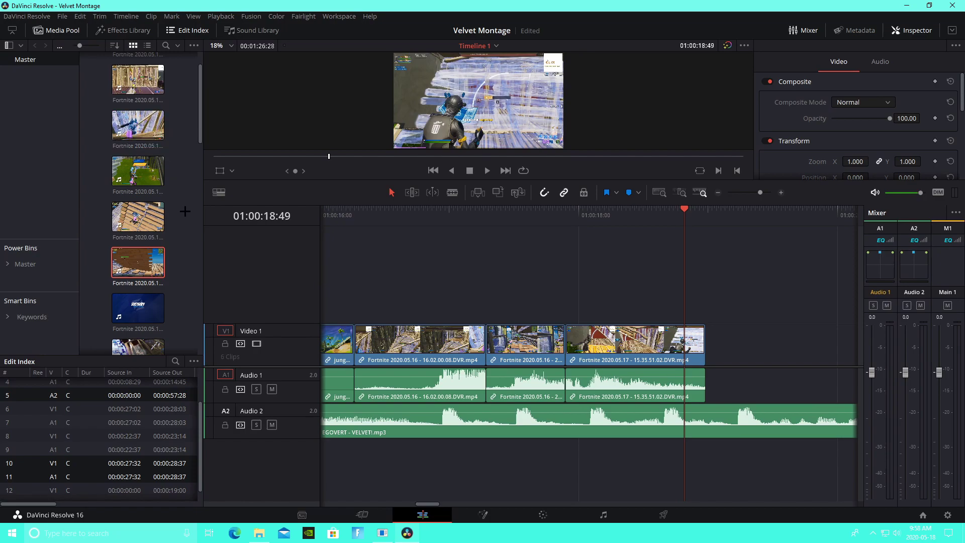
pyautogui.scroll(-2, 182, 214)
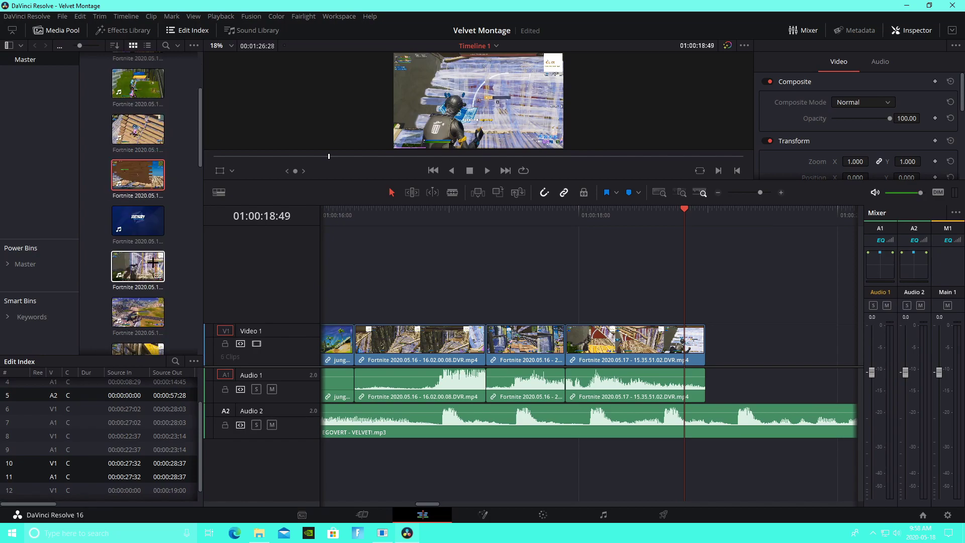
pyautogui.rightClick(626, 350)
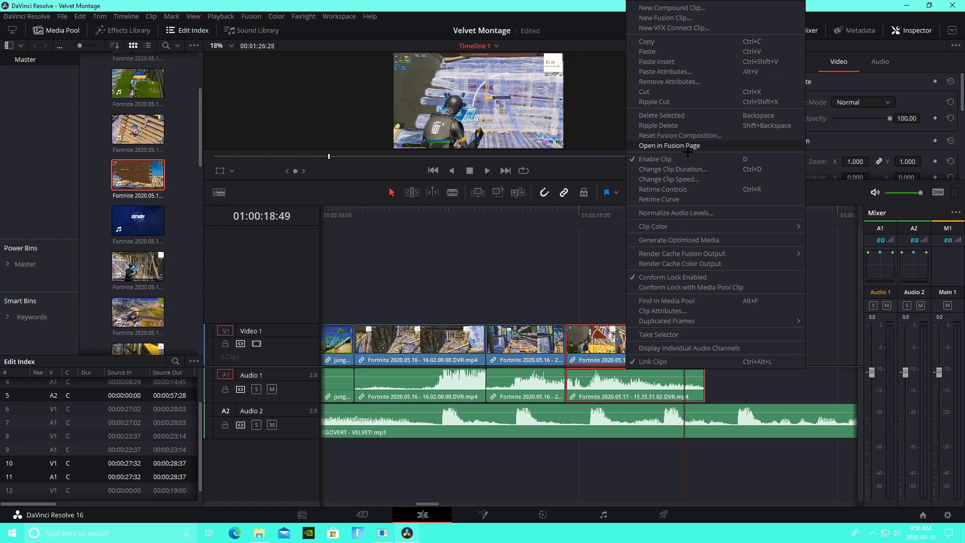
pyautogui.click(651, 93)
pyautogui.moveTo(138, 266); pyautogui.dragTo(590, 336)
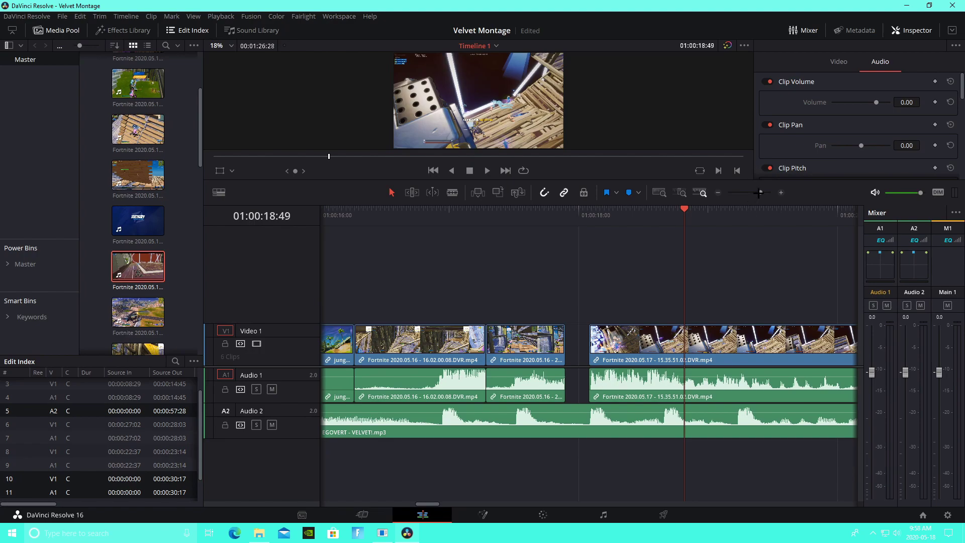
# Split the newly added 15.35.51.02 clip at source 00:00:26:25 and 00:00:28:32.
pyautogui.moveTo(754, 193); pyautogui.dragTo(750, 192)
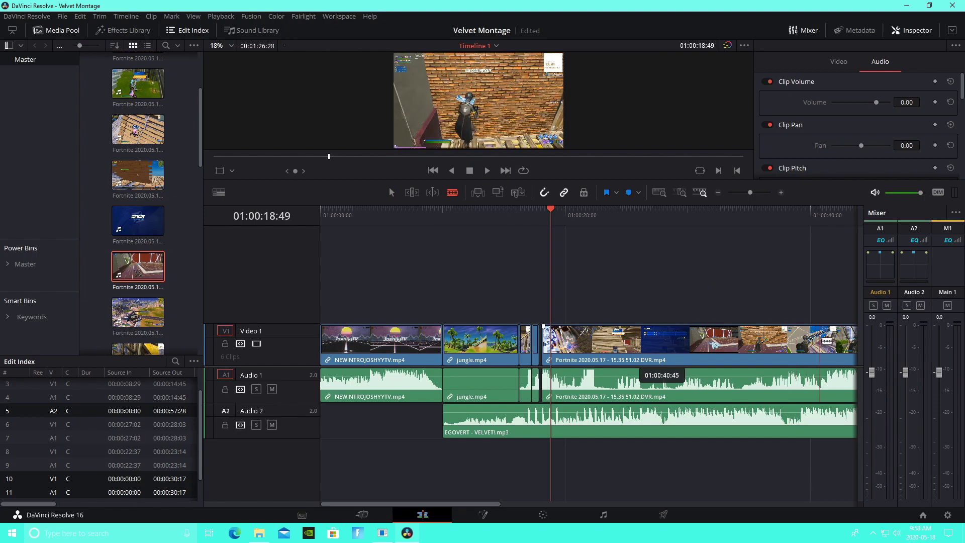
pyautogui.moveTo(749, 193); pyautogui.dragTo(744, 193)
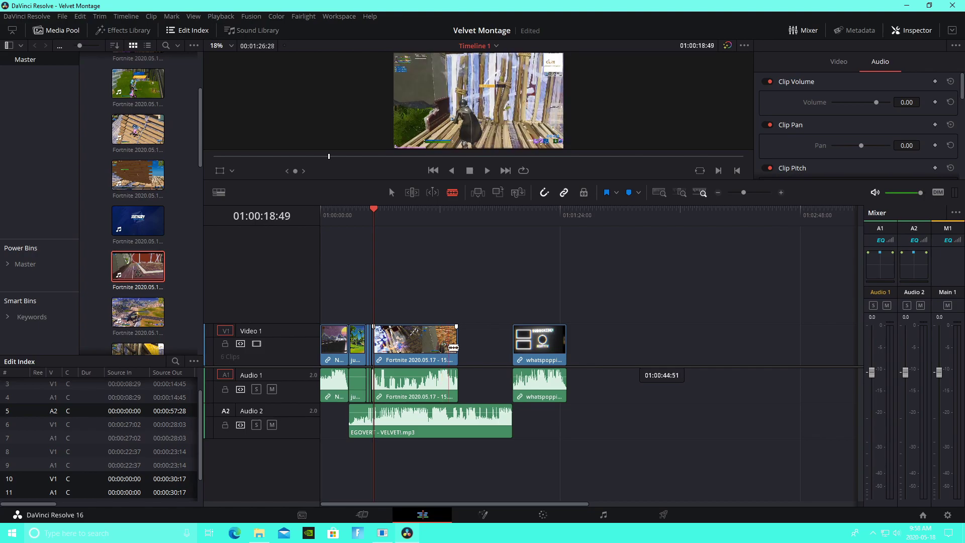
pyautogui.click(449, 347)
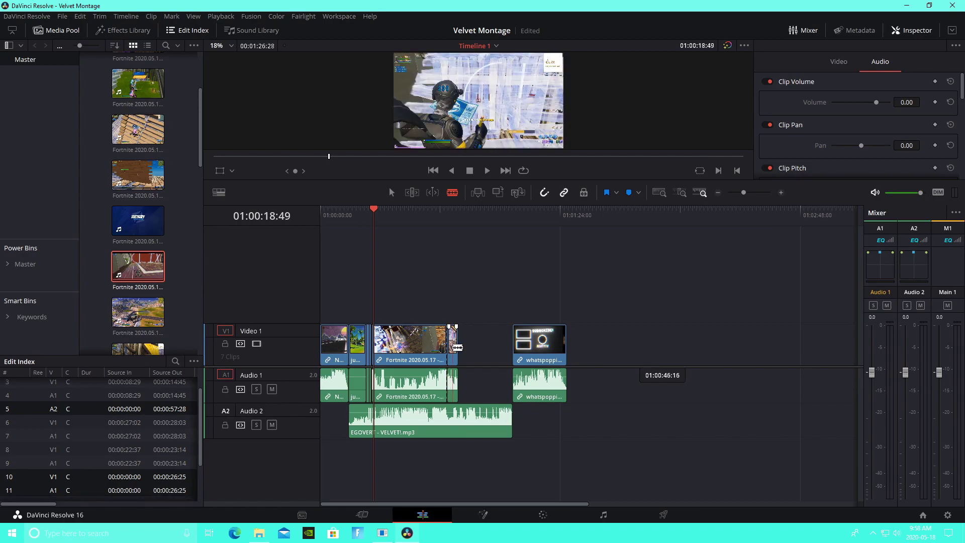
pyautogui.click(453, 346)
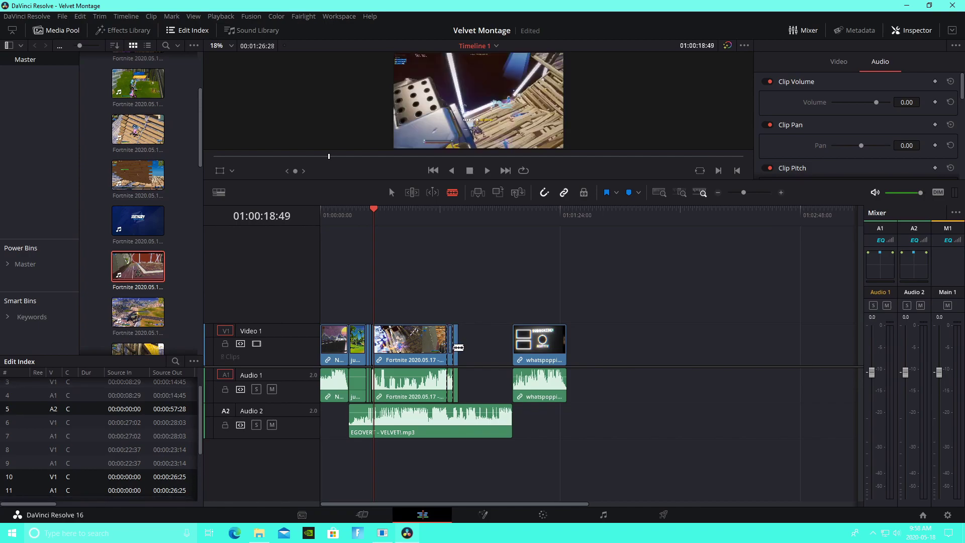
# Remove the parts before source 00:00:26:25 and after 00:00:28:32, and move the kept piece directly behind the last gameplay clip.
pyautogui.press('a')
pyautogui.rightClick(398, 331)
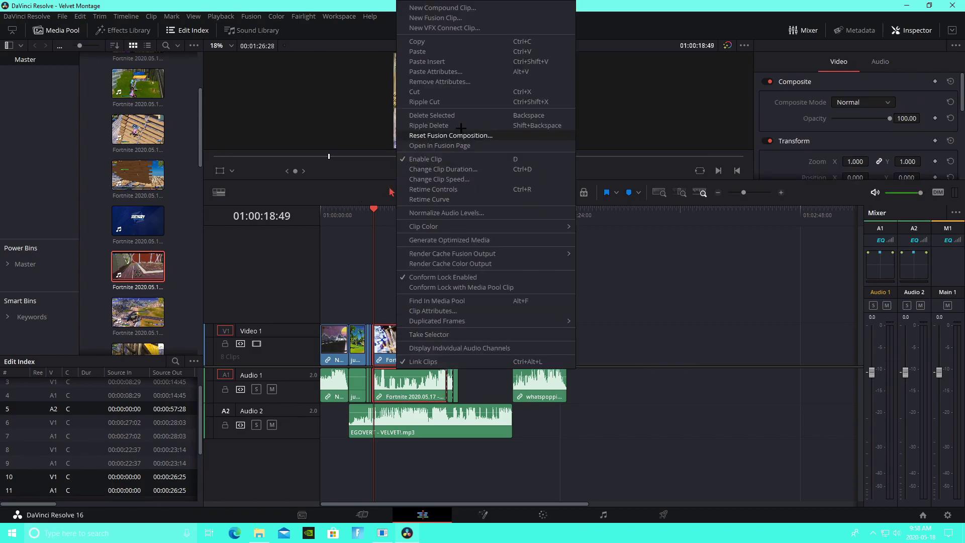
pyautogui.click(443, 95)
pyautogui.rightClick(456, 350)
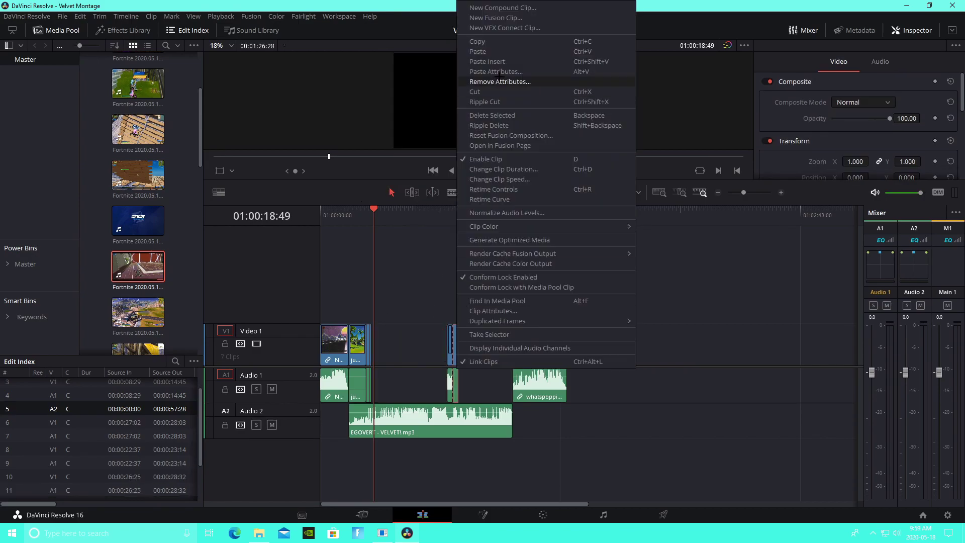
pyautogui.click(477, 94)
pyautogui.moveTo(451, 352); pyautogui.dragTo(374, 355)
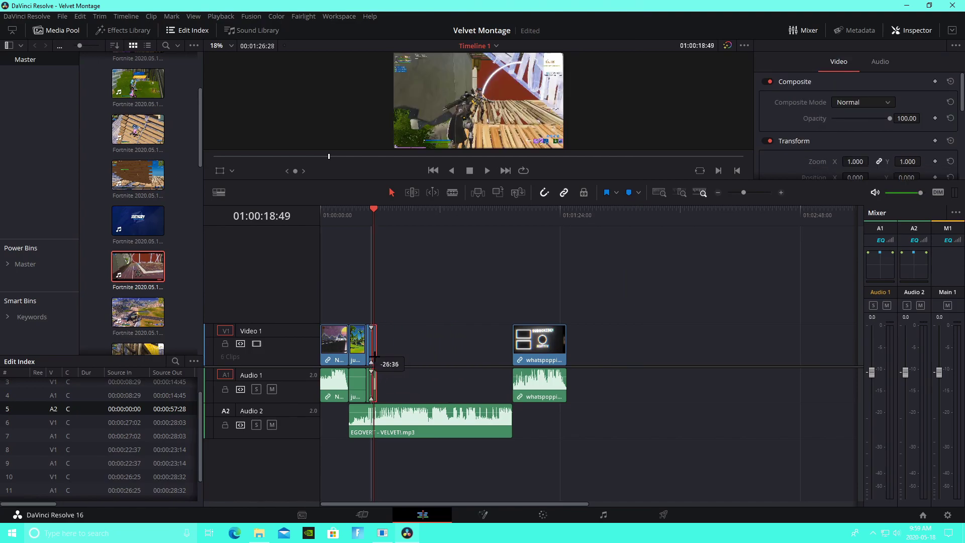
# Split the 15.35.51.02 clip at source 00:00:27:28, just before the gunshot, and delete the part in front of the split.
pyautogui.click(371, 214)
pyautogui.moveTo(744, 193)
pyautogui.mouseDown()
pyautogui.moveTo(767, 201)
pyautogui.moveTo(757, 204)
pyautogui.mouseUp()
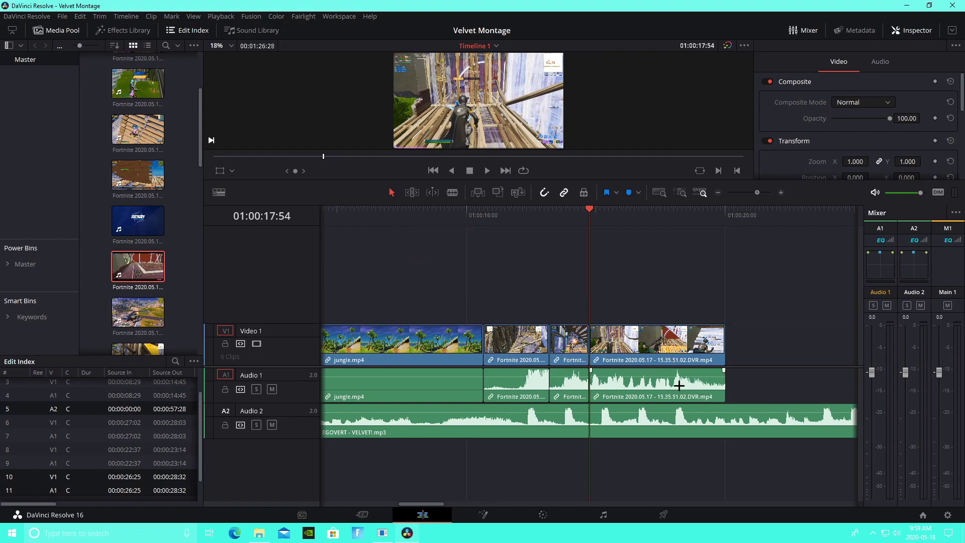
pyautogui.moveTo(610, 215); pyautogui.dragTo(673, 215)
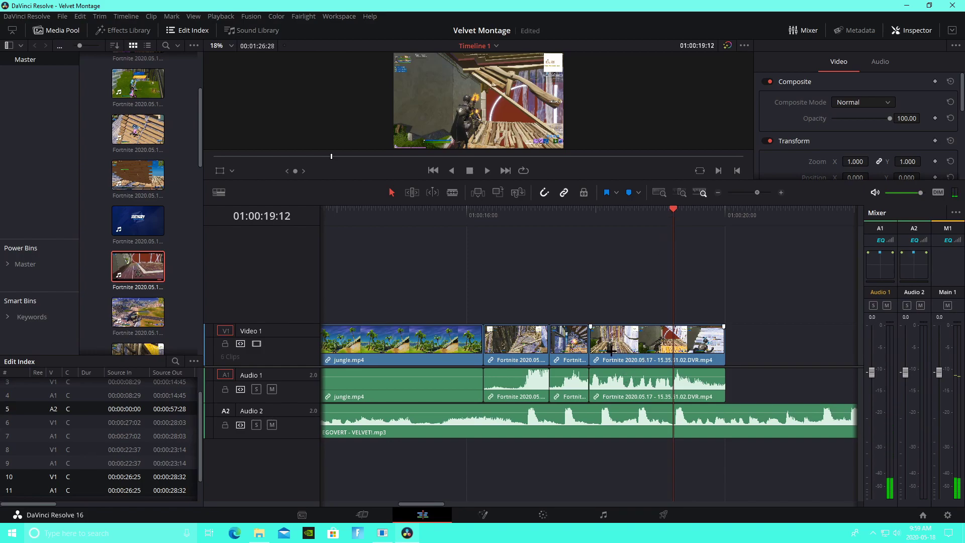
pyautogui.click(452, 192)
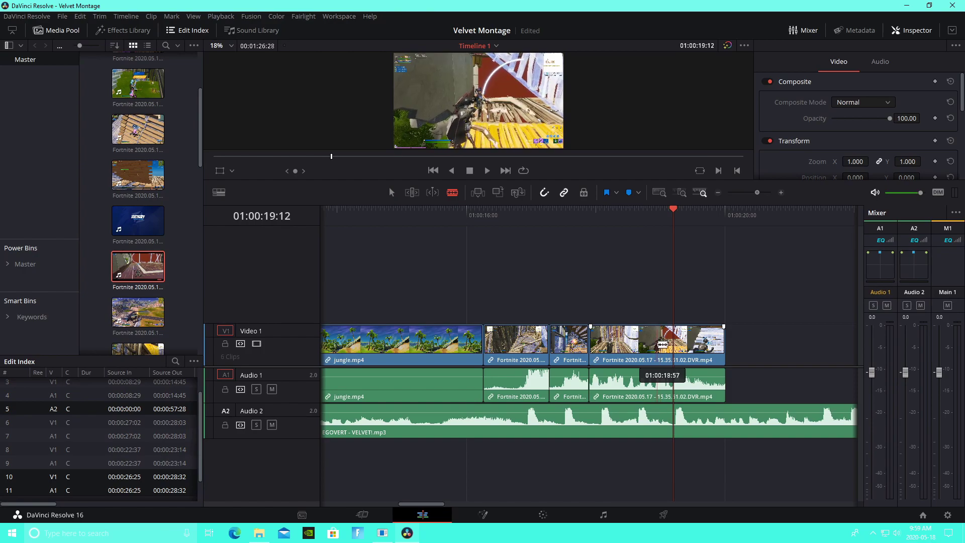
pyautogui.click(657, 344)
pyautogui.press('a')
pyautogui.rightClick(627, 358)
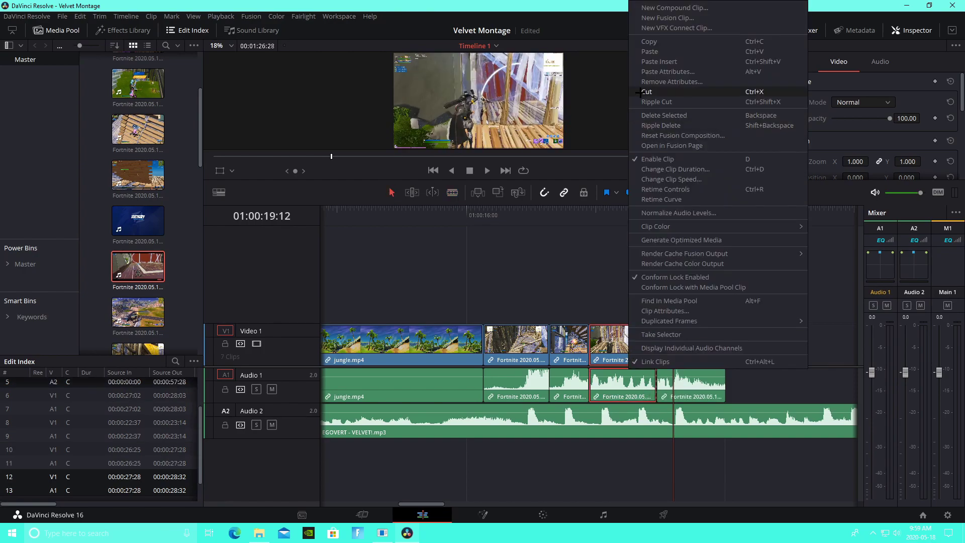
pyautogui.click(664, 115)
# Butt the remaining piece against the previous clip, trimmed to source 00:00:27:31–00:00:28:03, and save the project.
pyautogui.moveTo(678, 354); pyautogui.dragTo(620, 348)
pyautogui.click(601, 215)
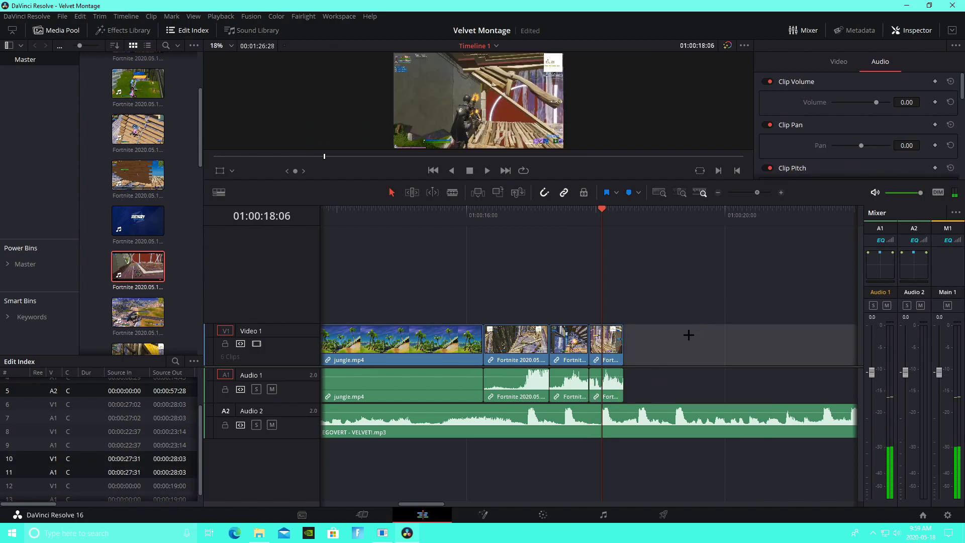
pyautogui.hotkey('ctrl', 's')
# Play back the montage from 01:00:14:47 to check the beat sync, and scrub through the rest of the song to 01:00:29:51.
pyautogui.click(585, 219)
pyautogui.click(487, 171)
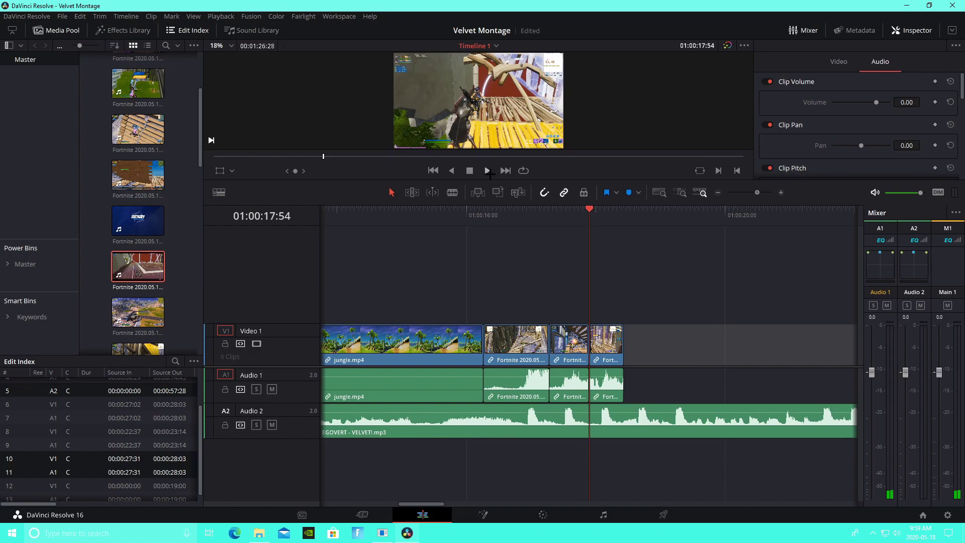
pyautogui.moveTo(393, 216); pyautogui.dragTo(385, 224)
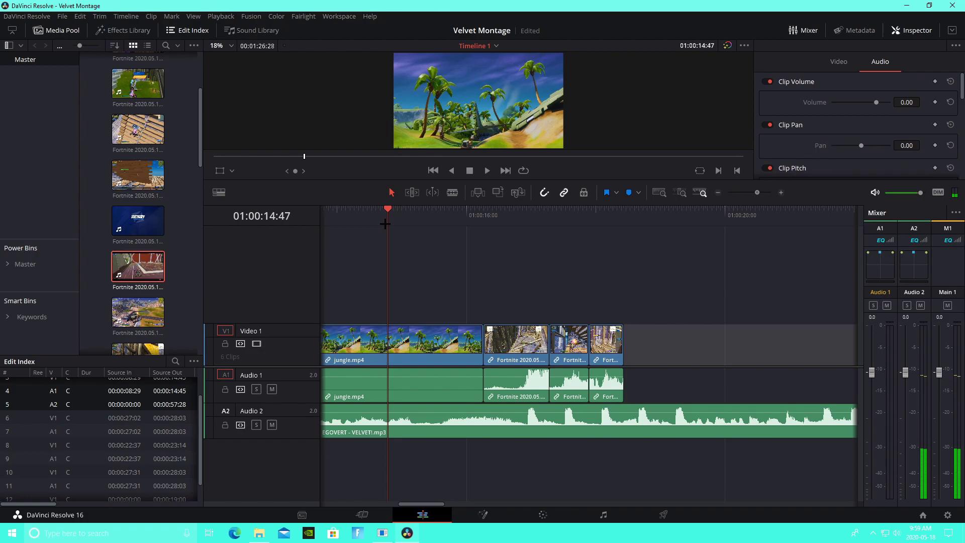
pyautogui.click(487, 171)
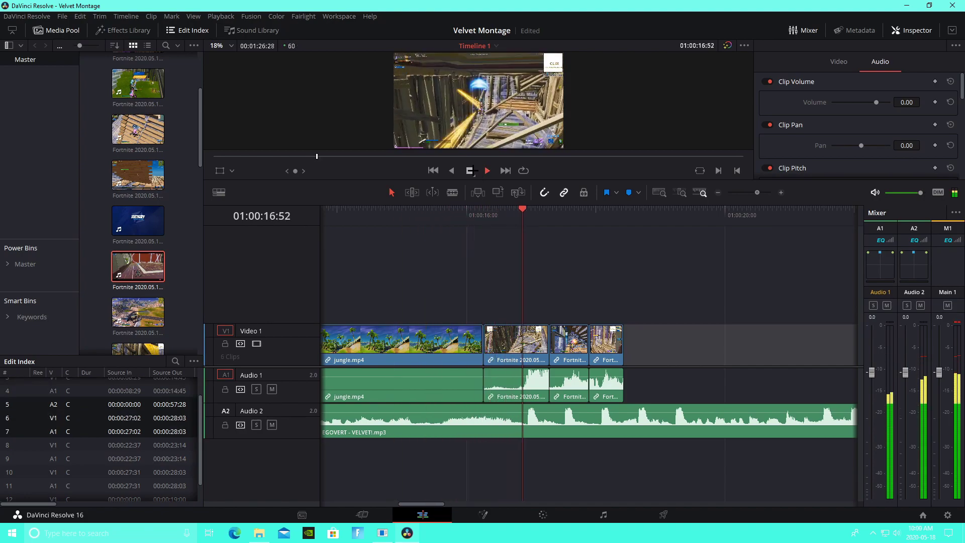
pyautogui.click(471, 170)
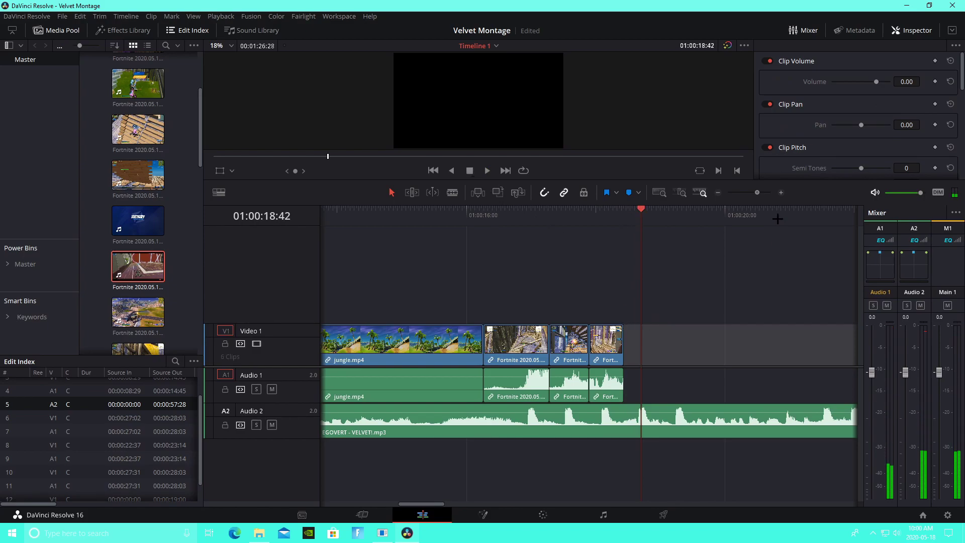
pyautogui.moveTo(757, 193); pyautogui.dragTo(750, 193)
pyautogui.moveTo(607, 216); pyautogui.dragTo(712, 231)
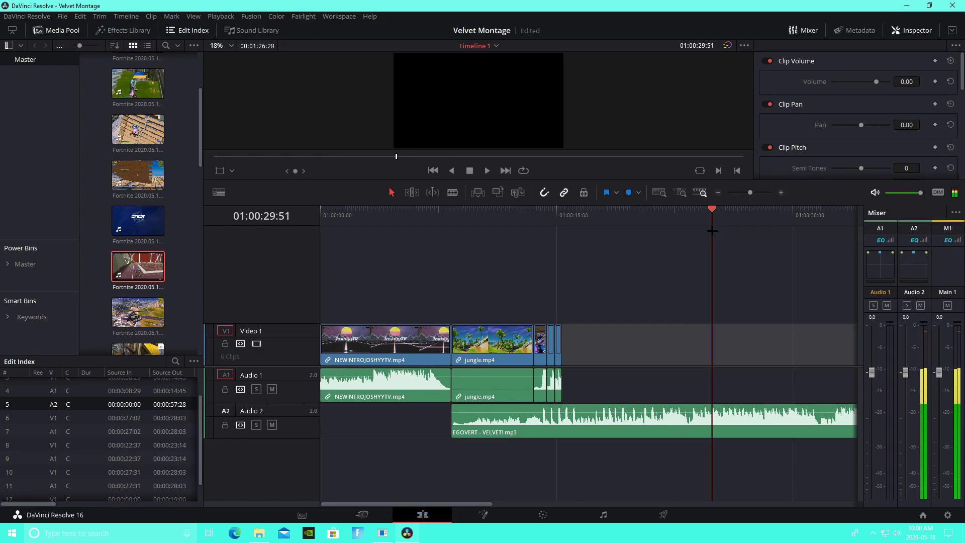